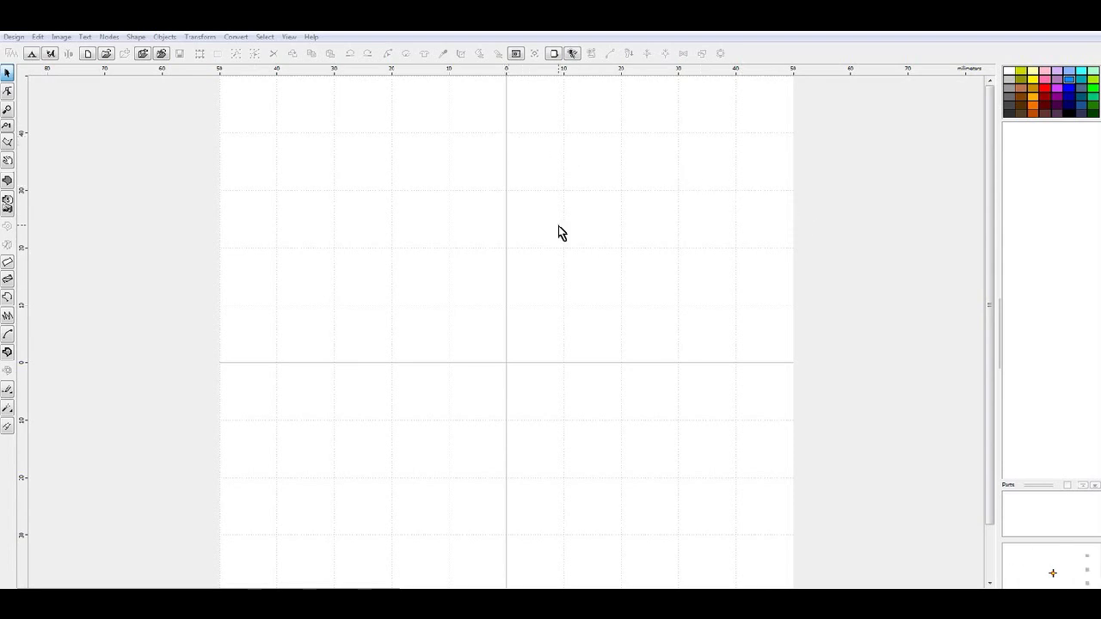
Step: Start importing an image and open the Spiderwebs folder inside the Pink Pueblo clipart folder
click(61, 37)
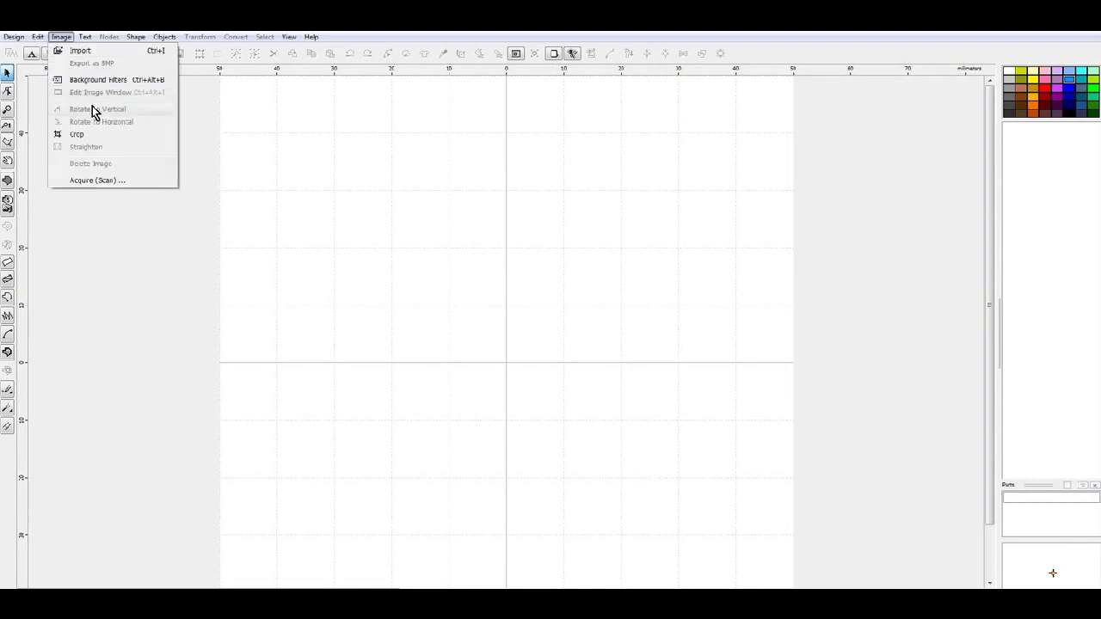
click(80, 50)
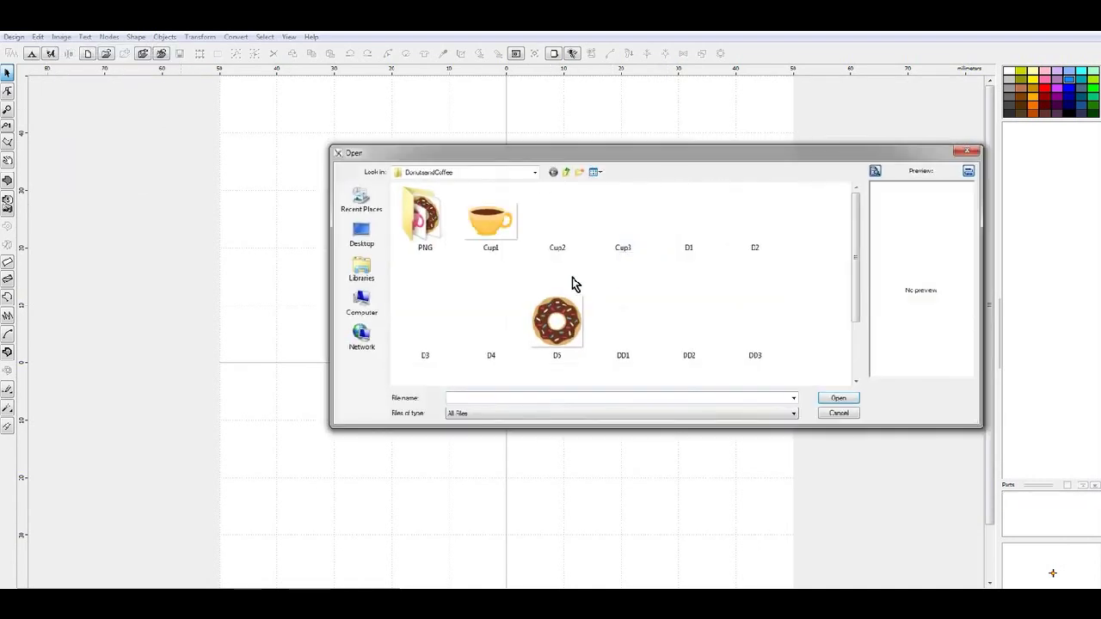
click(566, 172)
click(567, 172)
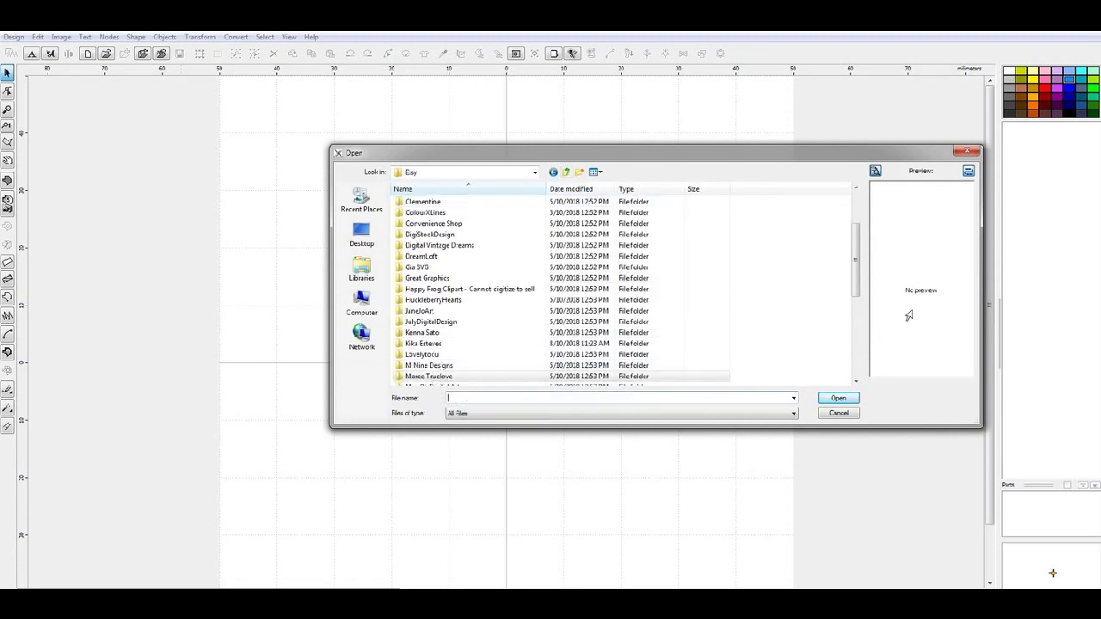
drag(851, 274, 856, 314)
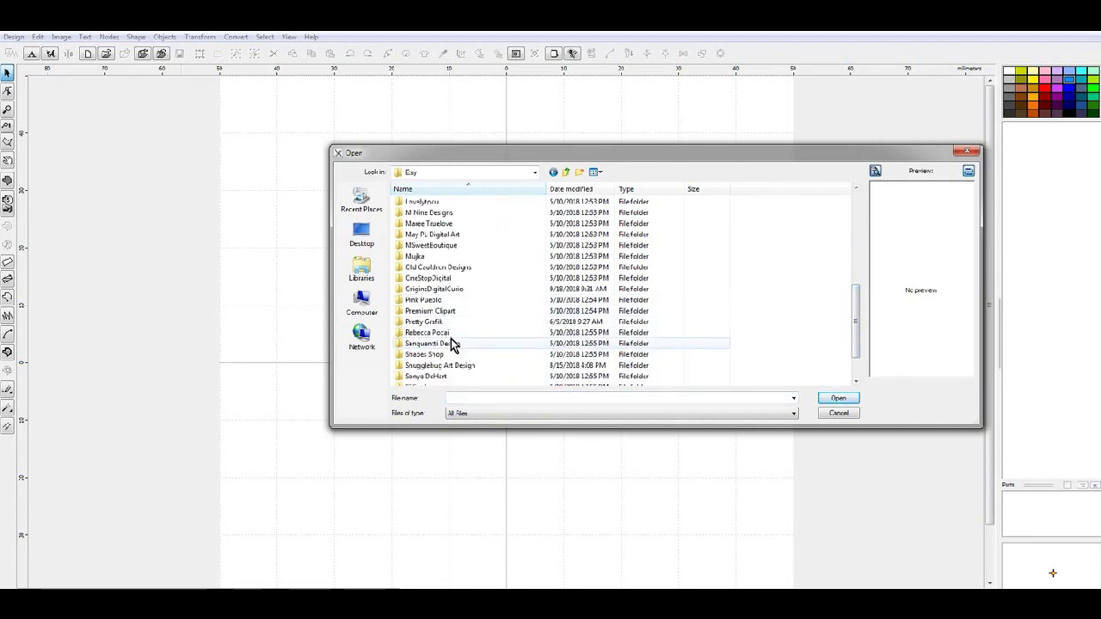
double_click(447, 301)
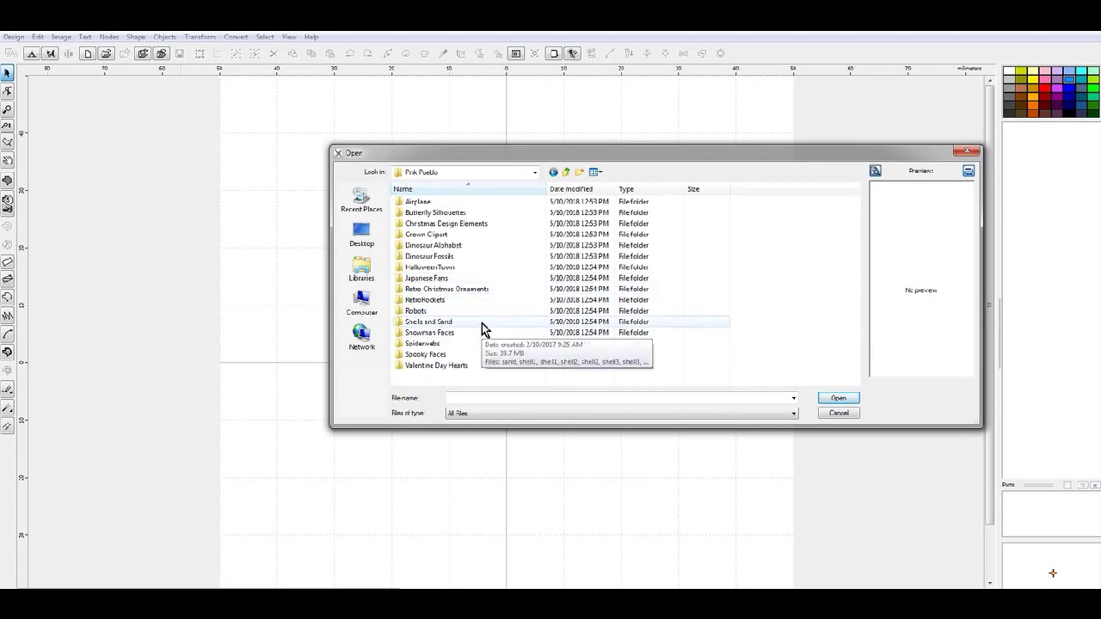
click(465, 344)
double_click(465, 344)
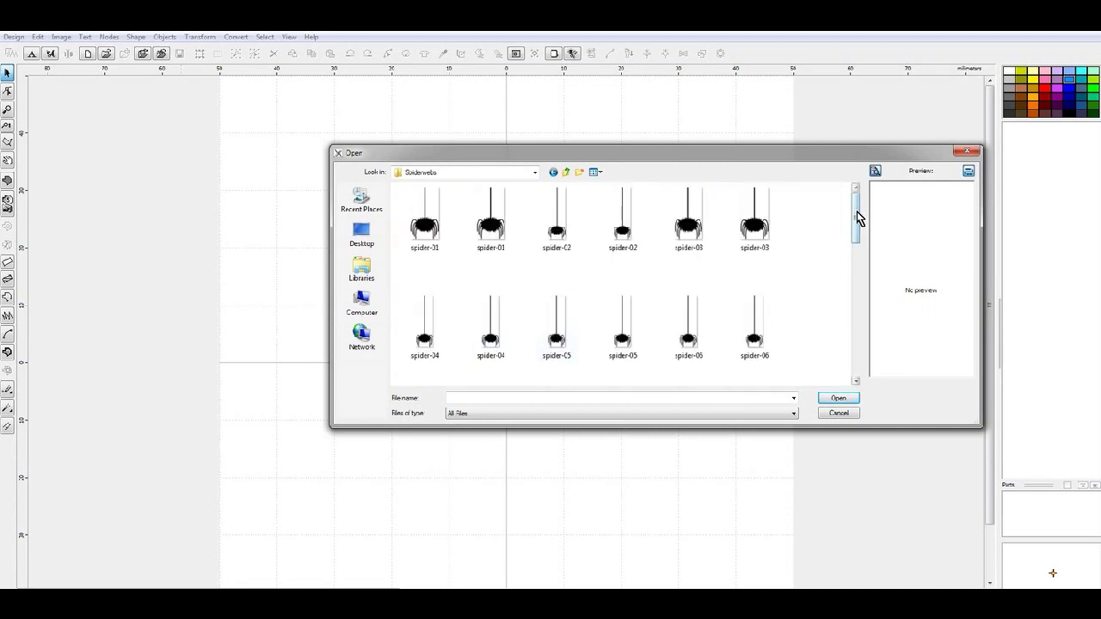
Step: Import the web-13 image and have it scaled to fit the current hoop
drag(857, 211, 851, 371)
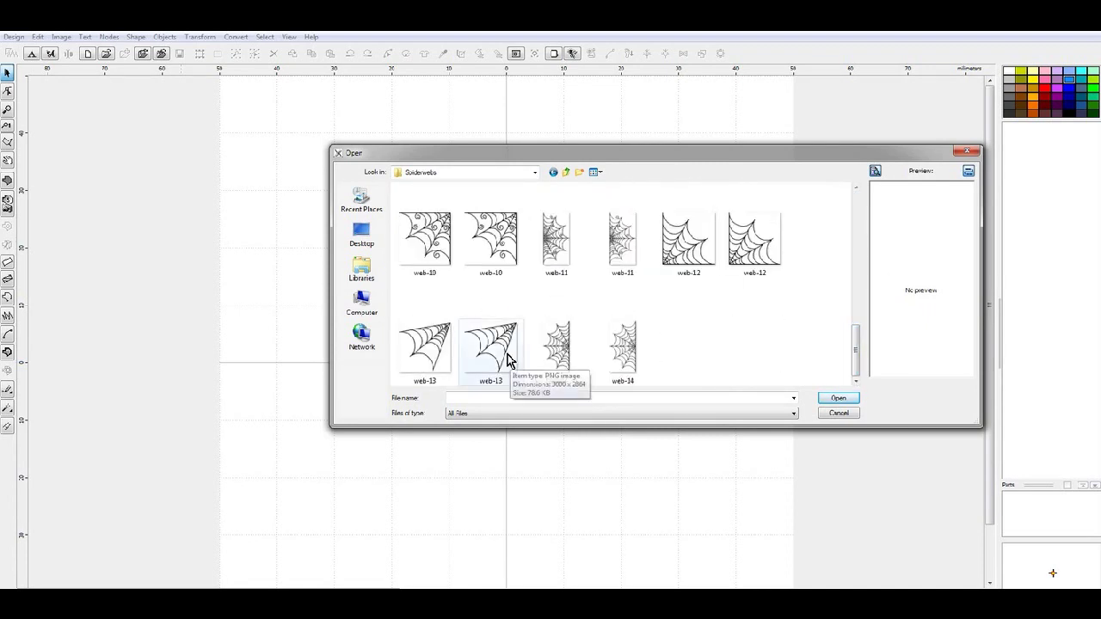
click(446, 360)
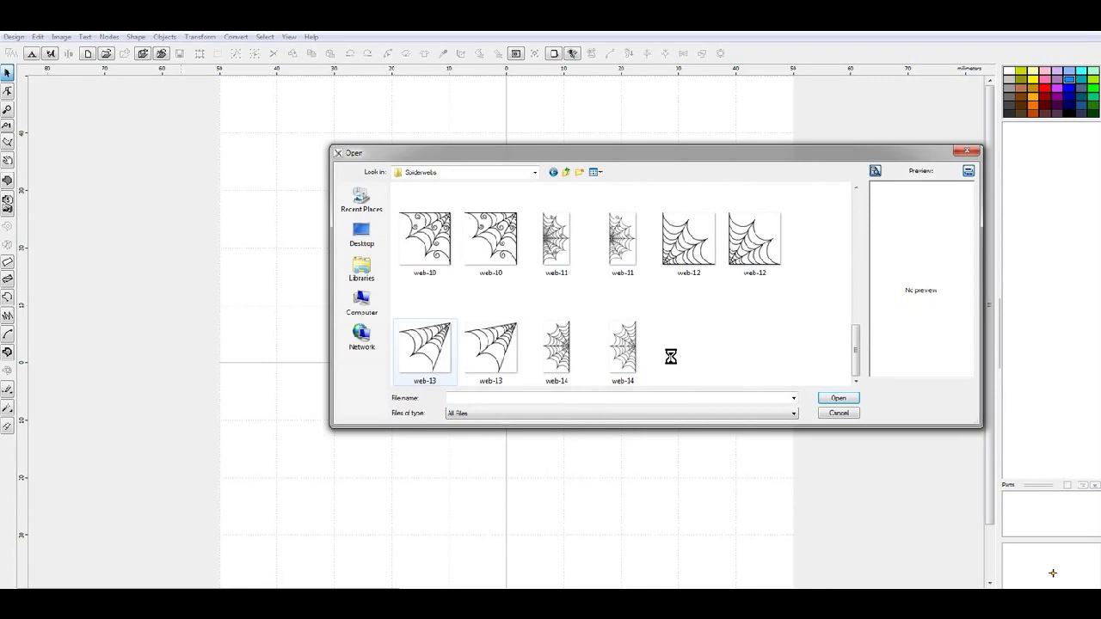
click(839, 400)
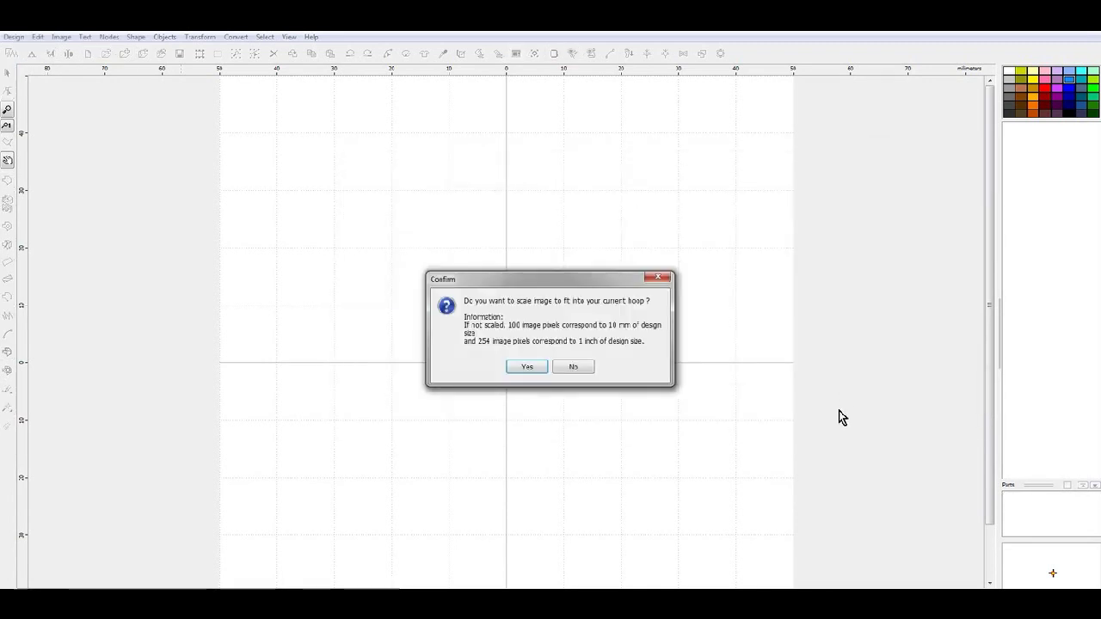
click(524, 367)
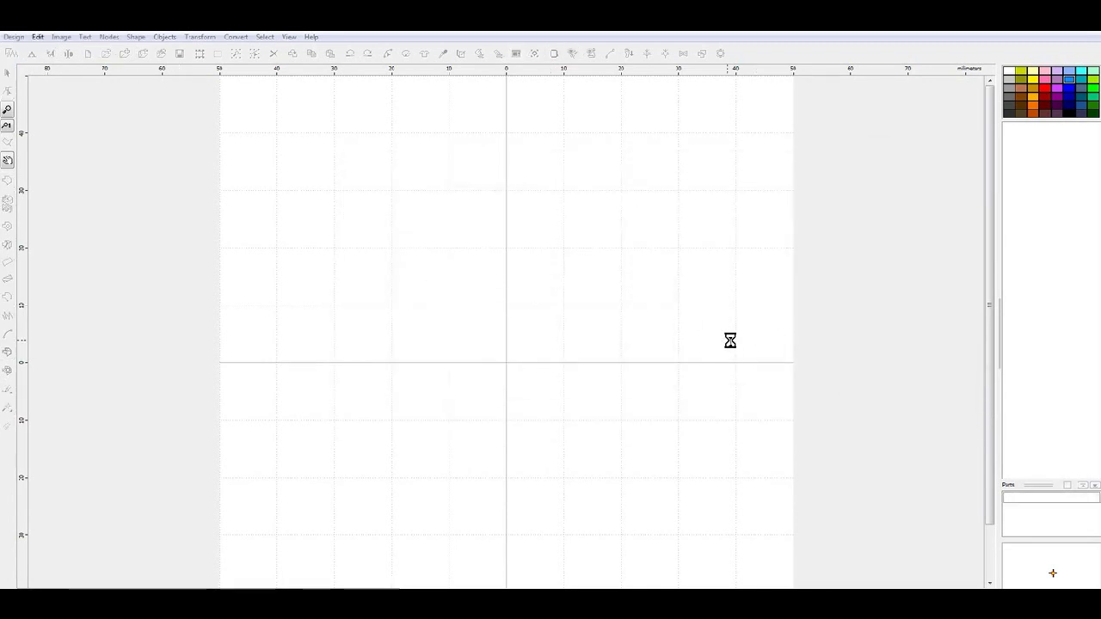
Step: Begin a single-stitch outline at the web's tip and trace the four rows of curved strands nearest the tip
scroll(743, 324, down, 1)
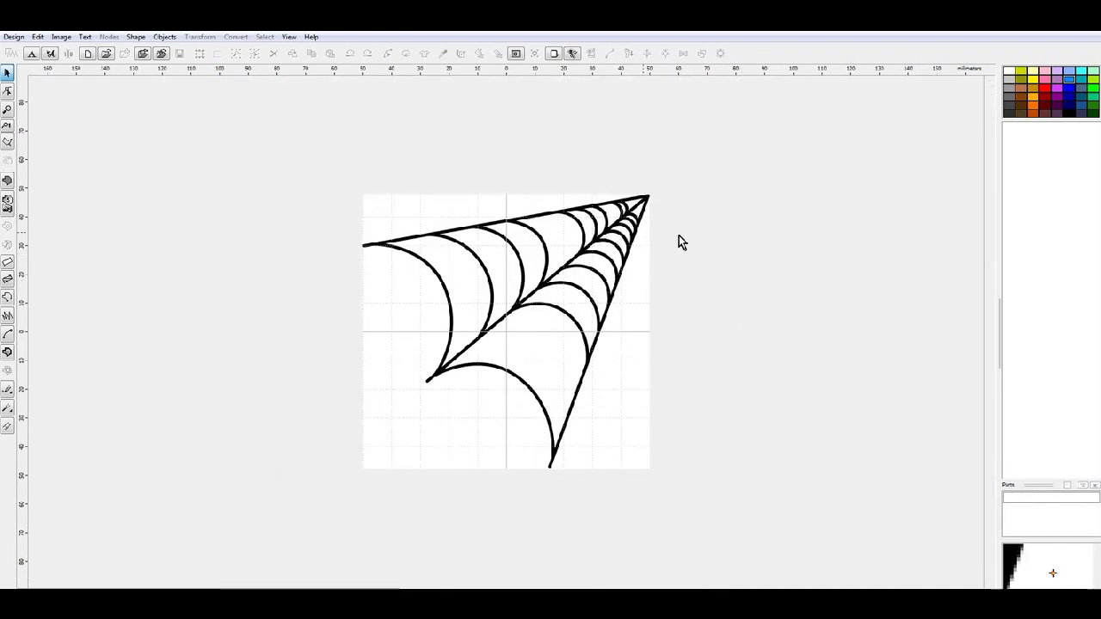
scroll(629, 216, up, 2)
scroll(786, 246, down, 1)
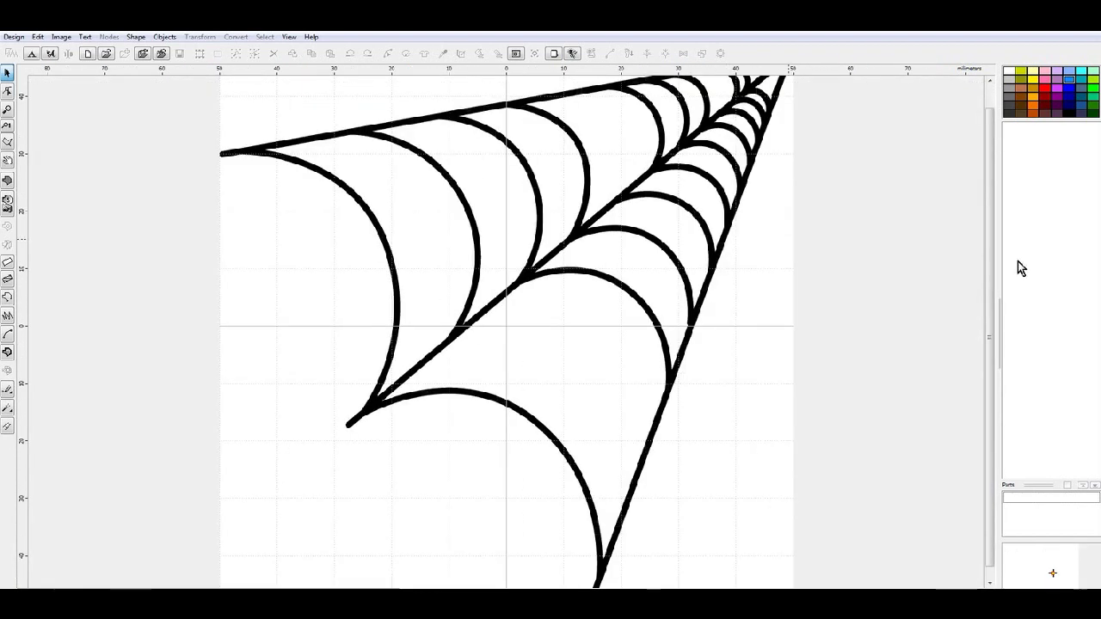
drag(994, 265, 1006, 203)
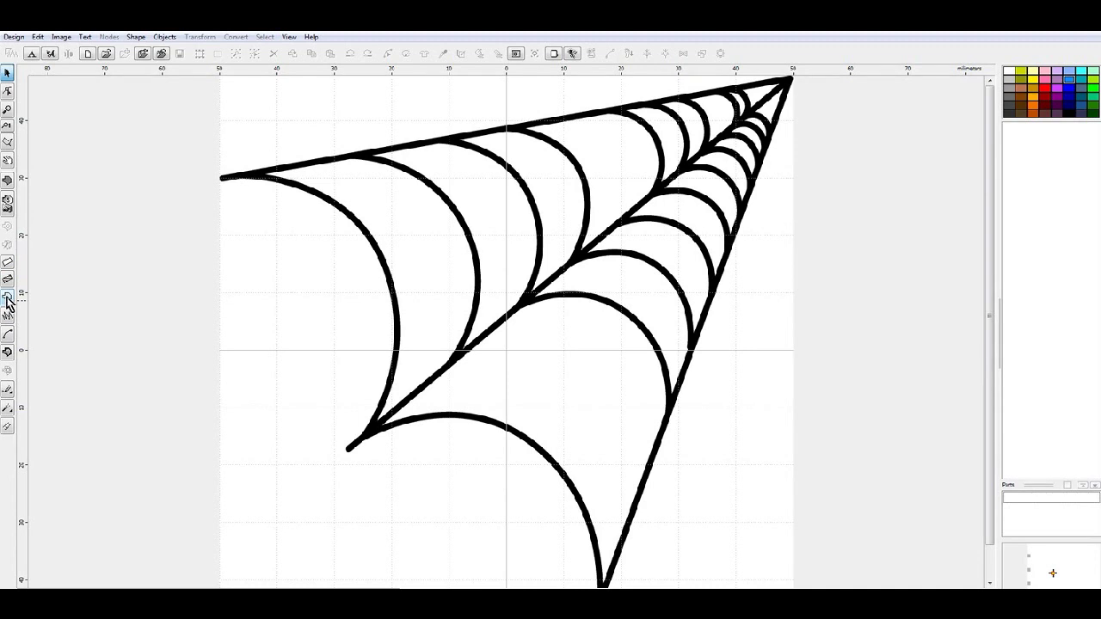
click(7, 298)
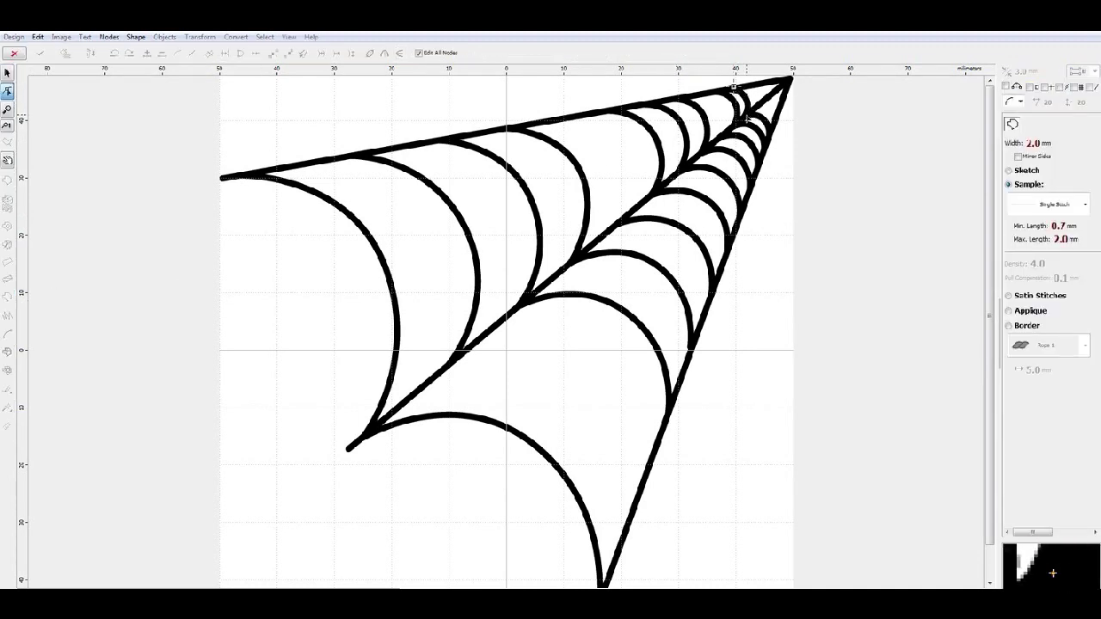
click(736, 93)
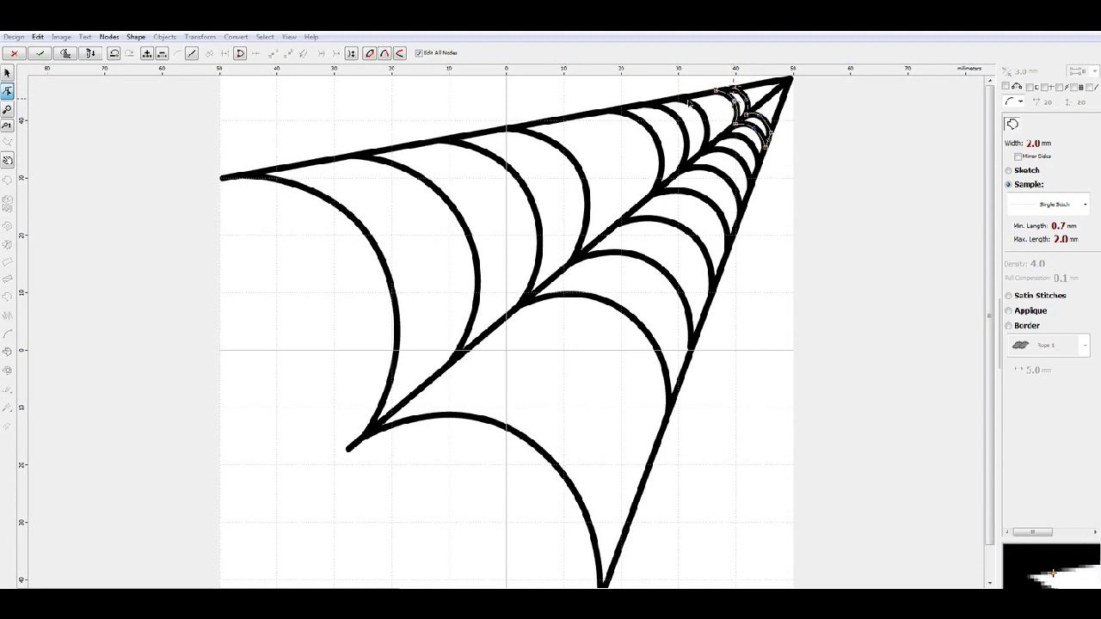
click(704, 153)
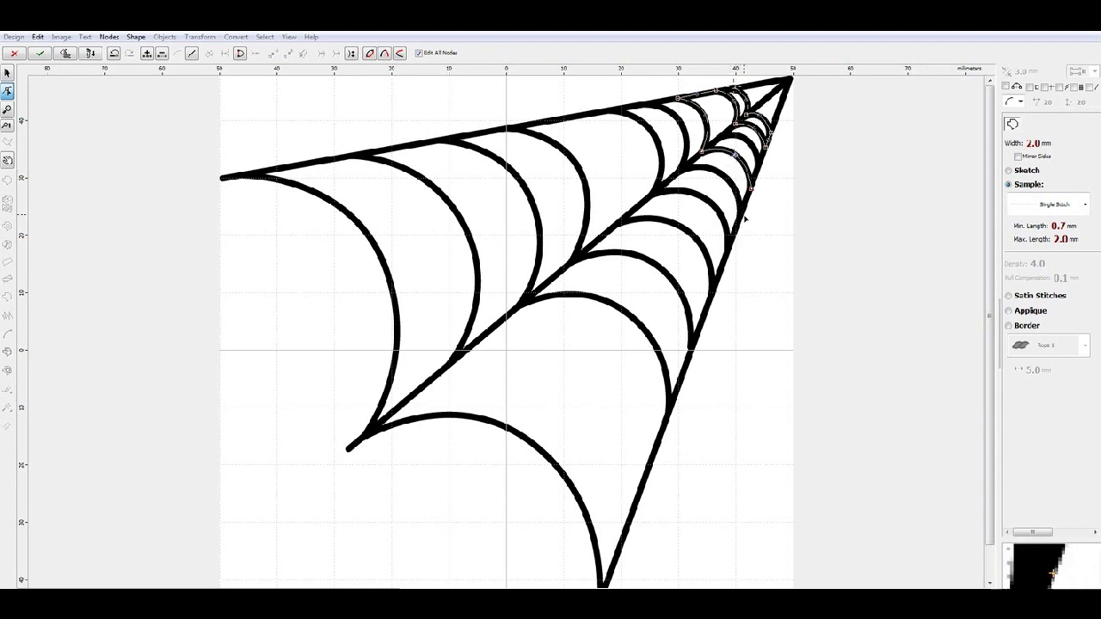
click(680, 171)
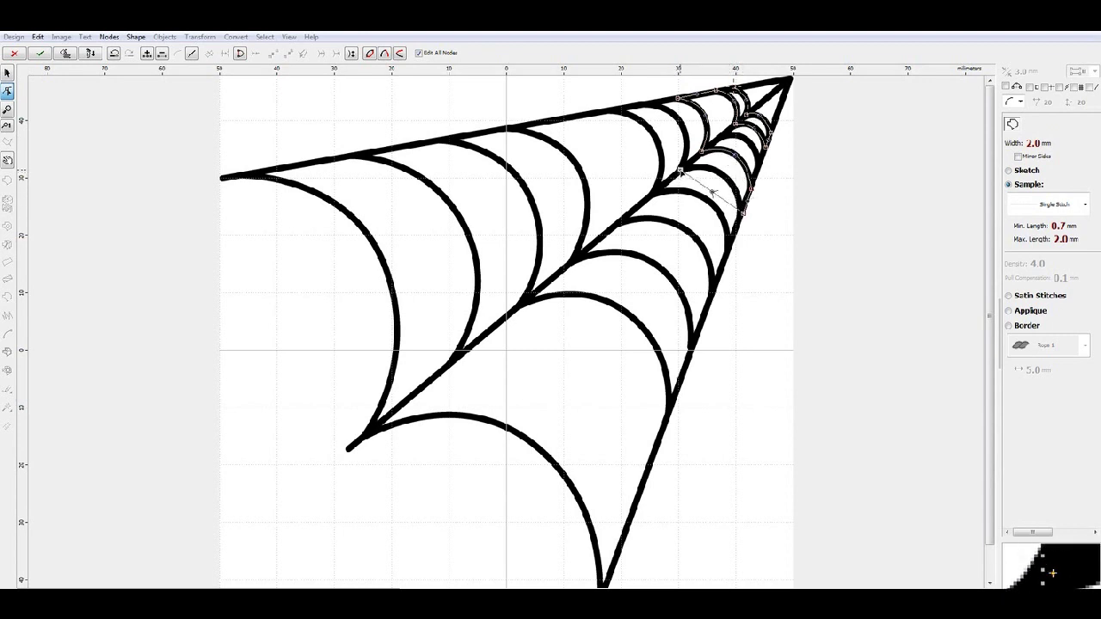
click(642, 103)
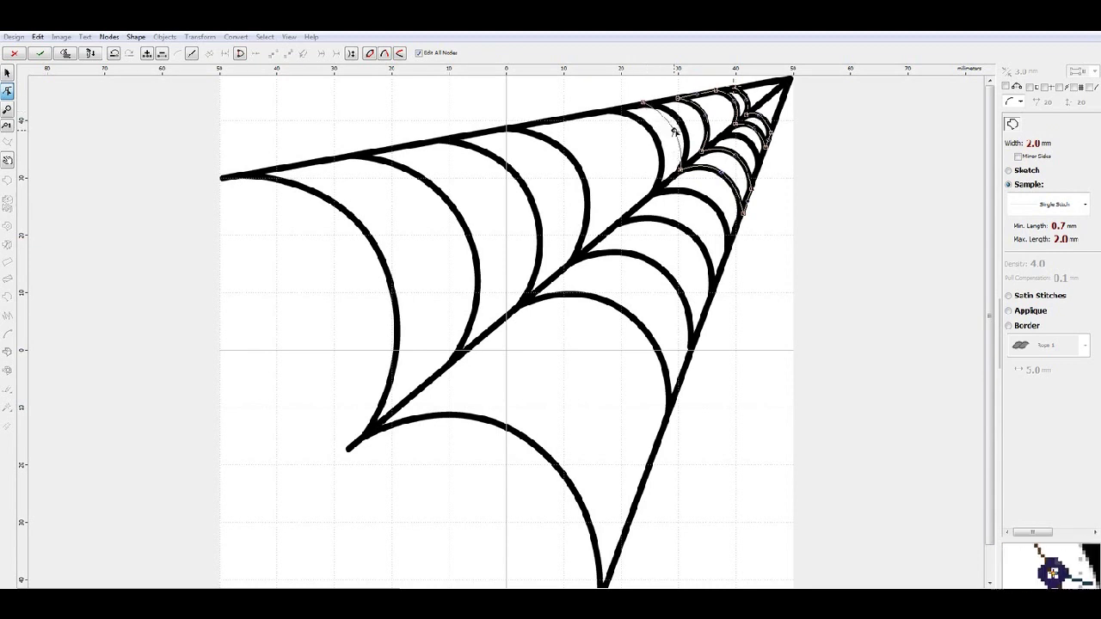
Step: Trace the fifth row from the upper spoke through the middle spoke to the lower spoke, bending both segments onto the strands
click(609, 111)
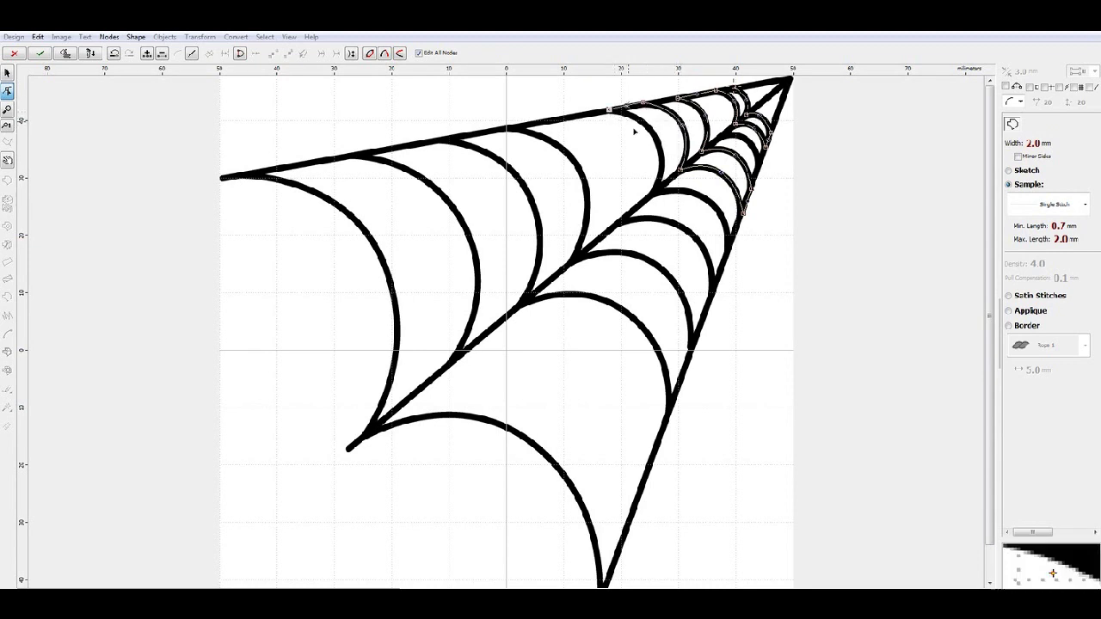
click(655, 193)
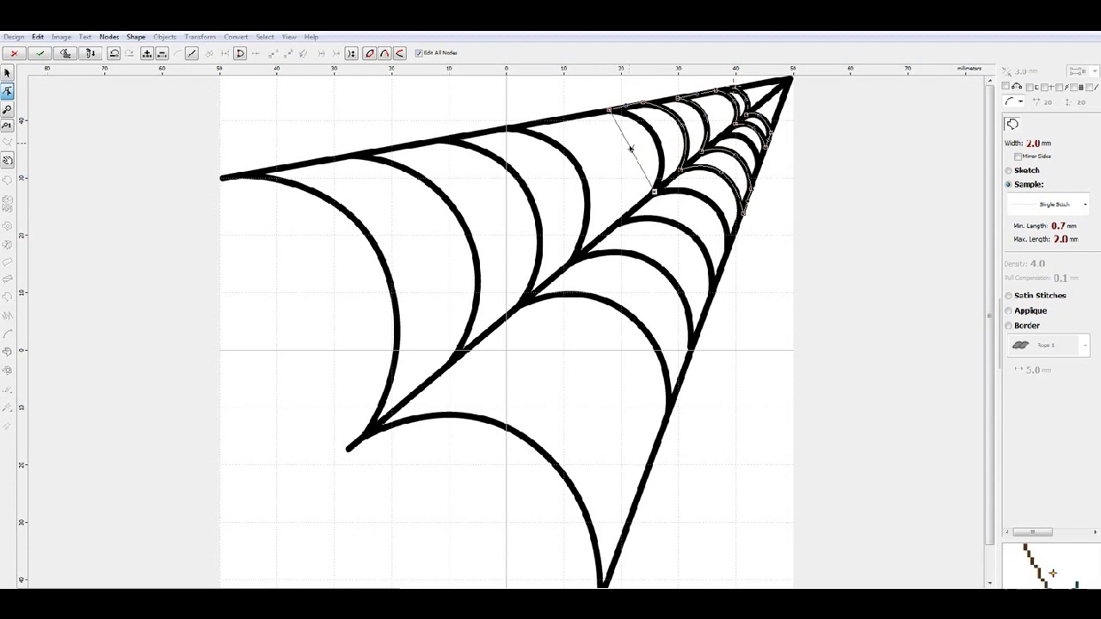
drag(632, 149, 657, 136)
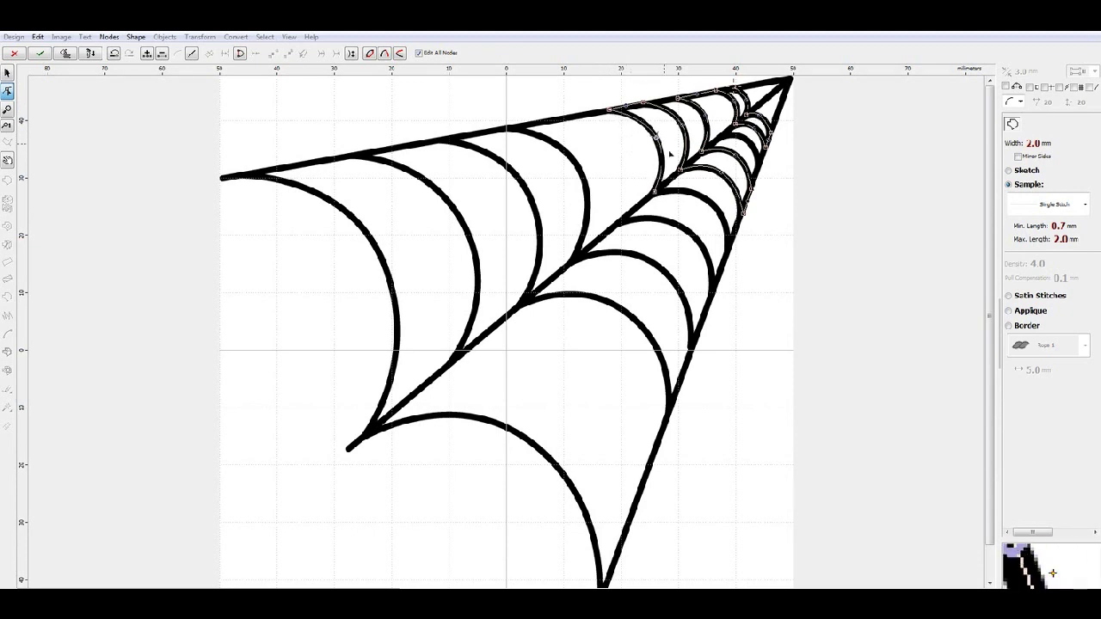
click(727, 252)
drag(694, 223, 712, 204)
Step: Trace the sixth row back from the lower spoke and add a matching arc up to the upper spoke where the artwork has none
click(715, 292)
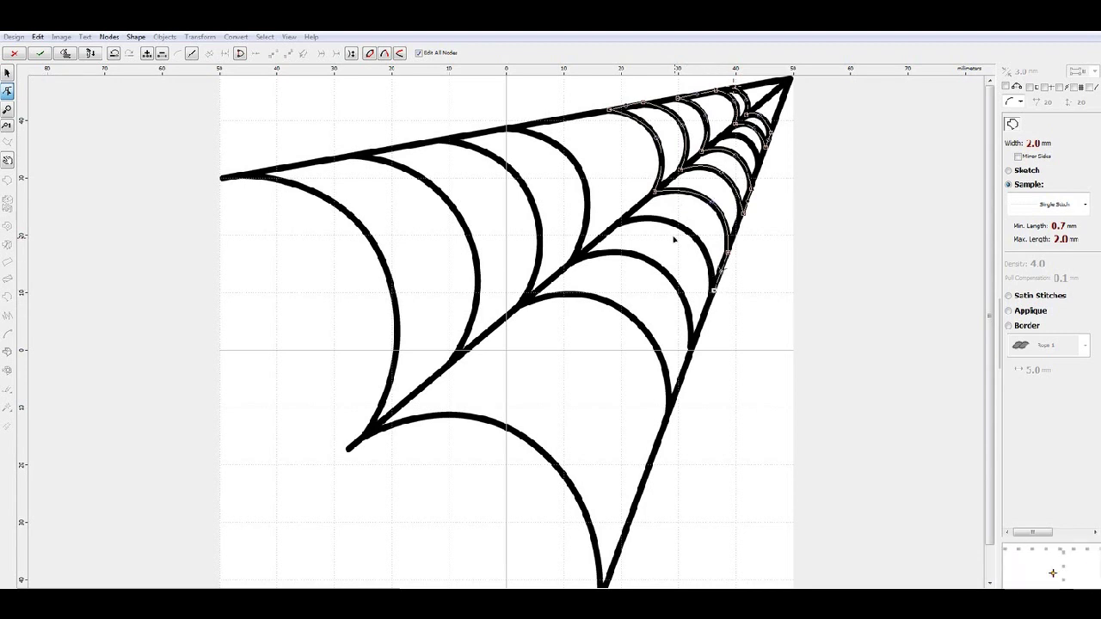
click(622, 223)
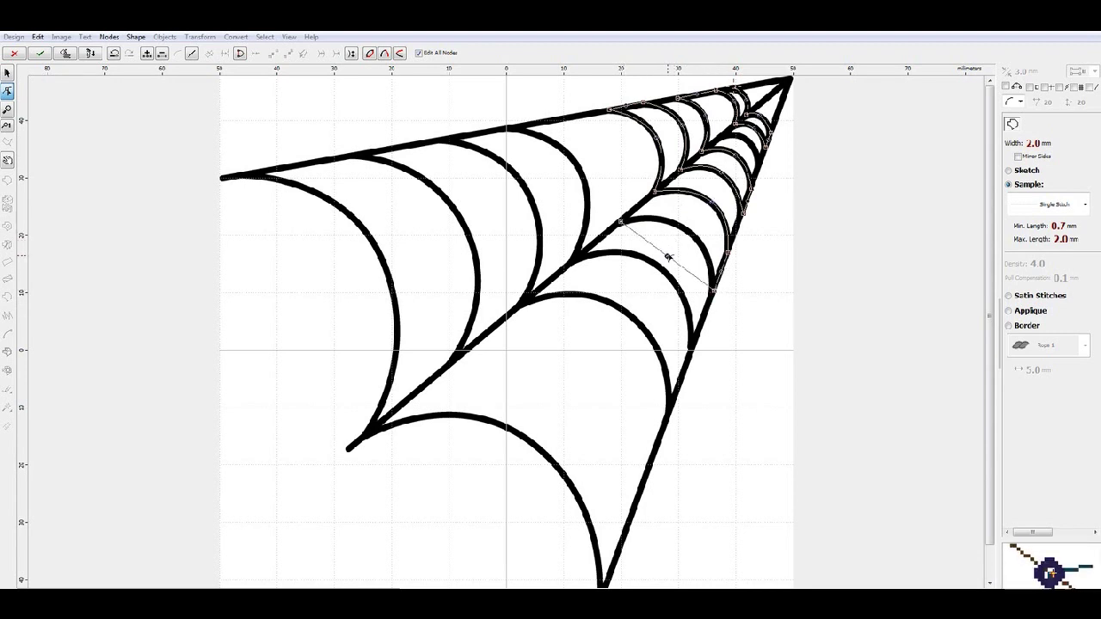
drag(668, 256, 688, 230)
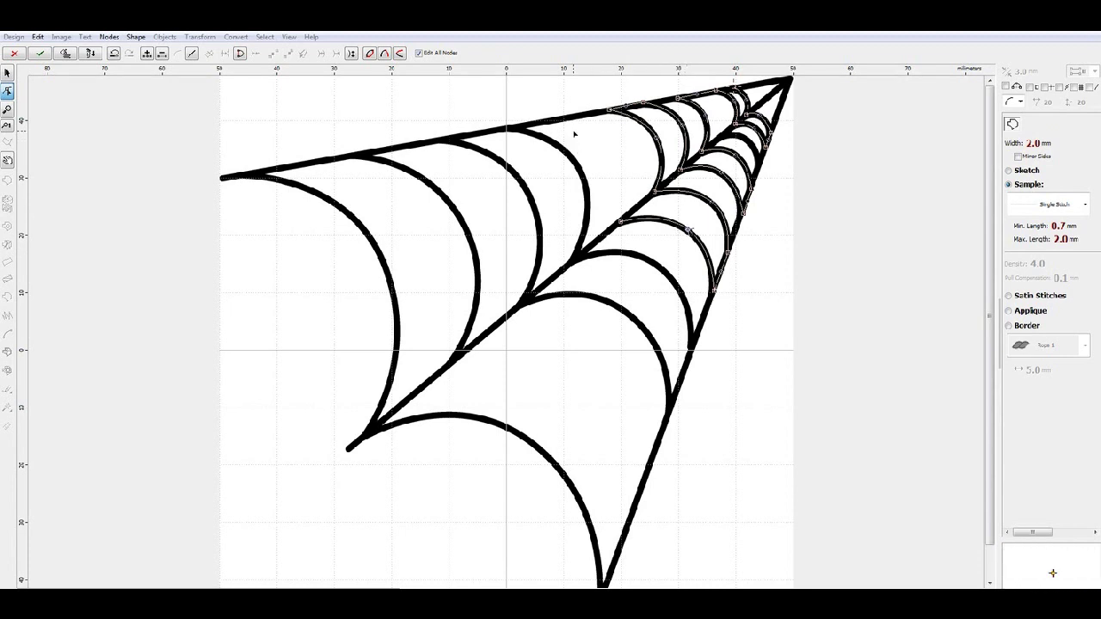
click(571, 118)
drag(594, 171, 621, 152)
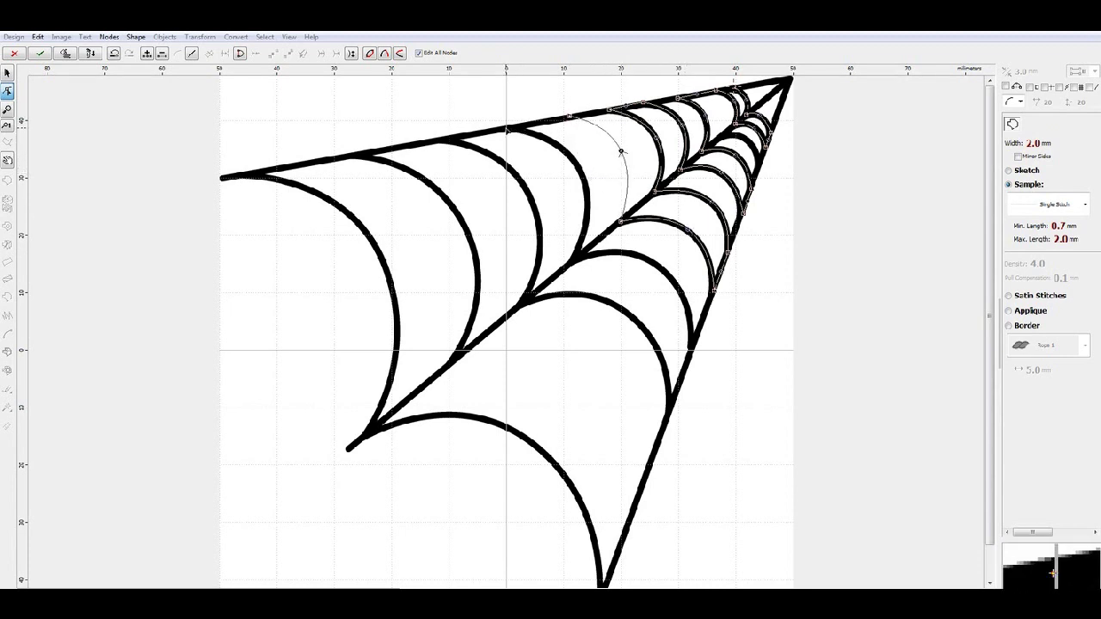
Step: Trace the seventh row across the middle spoke to the lower spoke, curving both segments along the printed strands
click(575, 259)
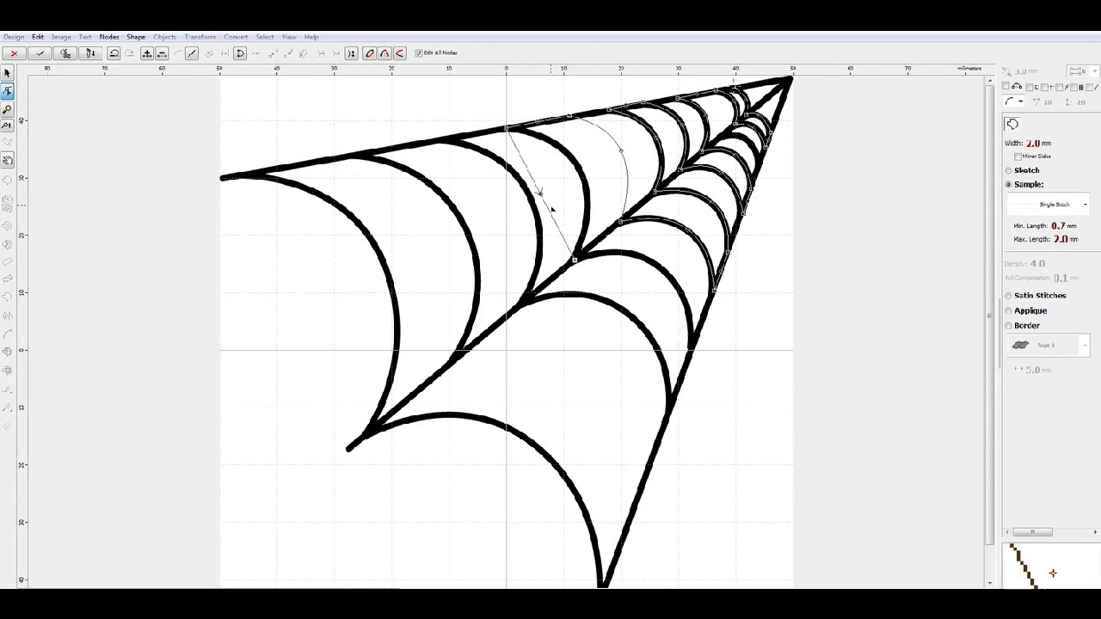
drag(540, 193, 581, 170)
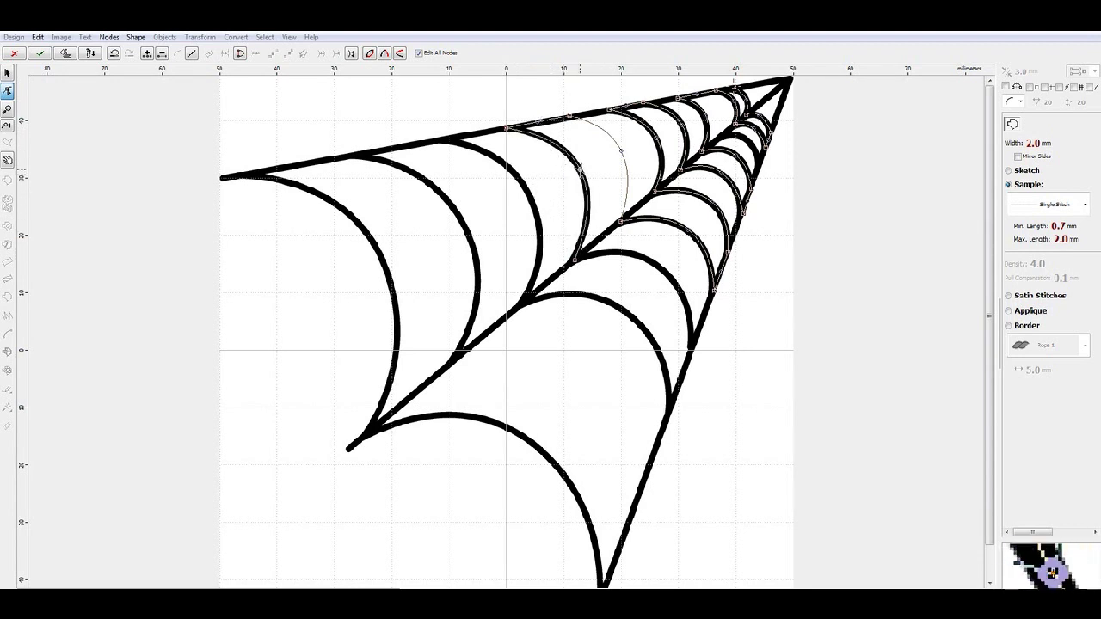
click(691, 351)
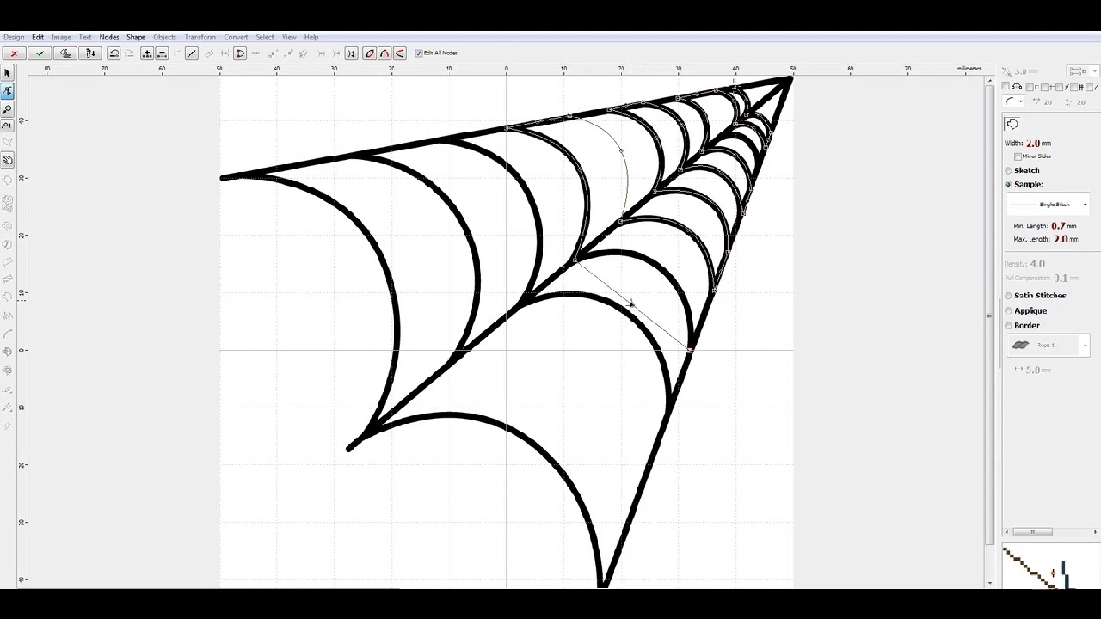
drag(630, 303, 662, 269)
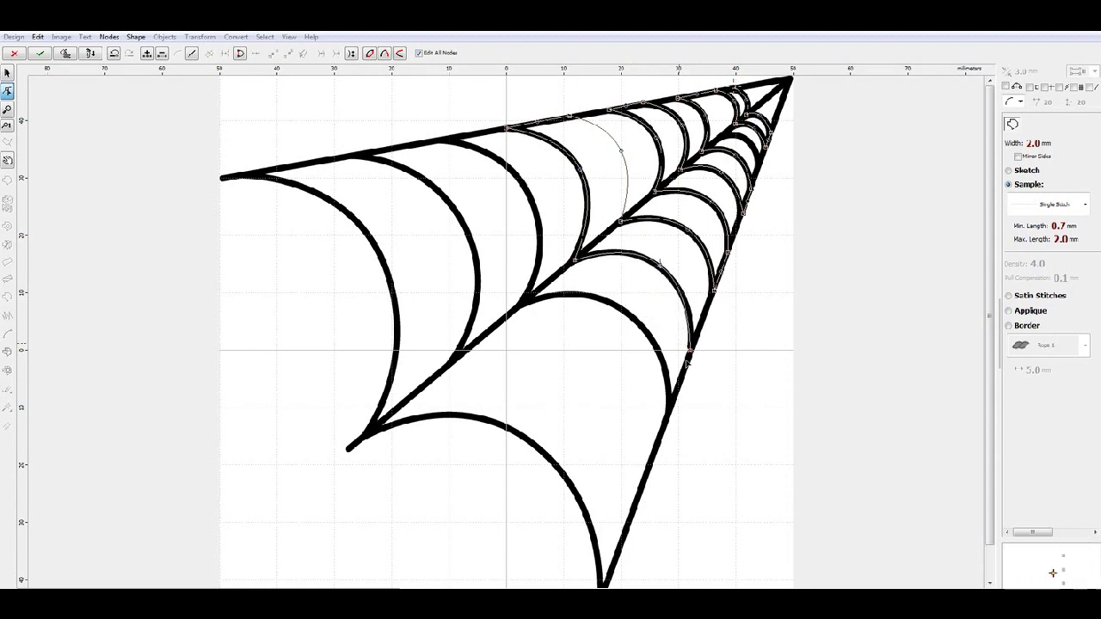
Step: Follow the lower spoke to the eighth row and trace its two arcs back through the middle spoke to the upper spoke
click(672, 410)
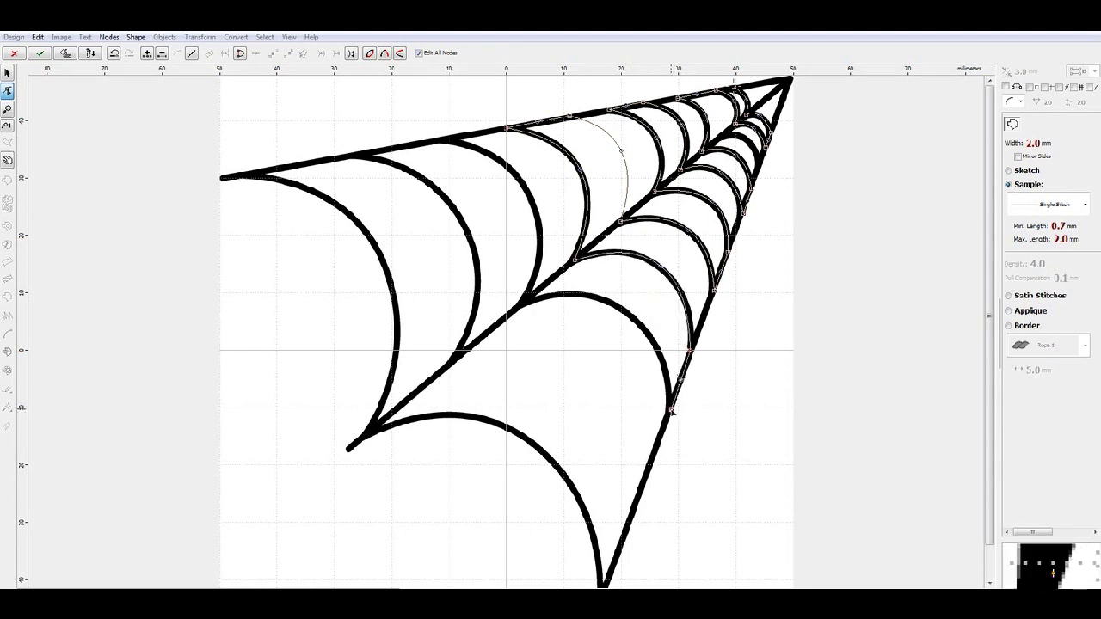
click(526, 303)
drag(599, 361, 630, 314)
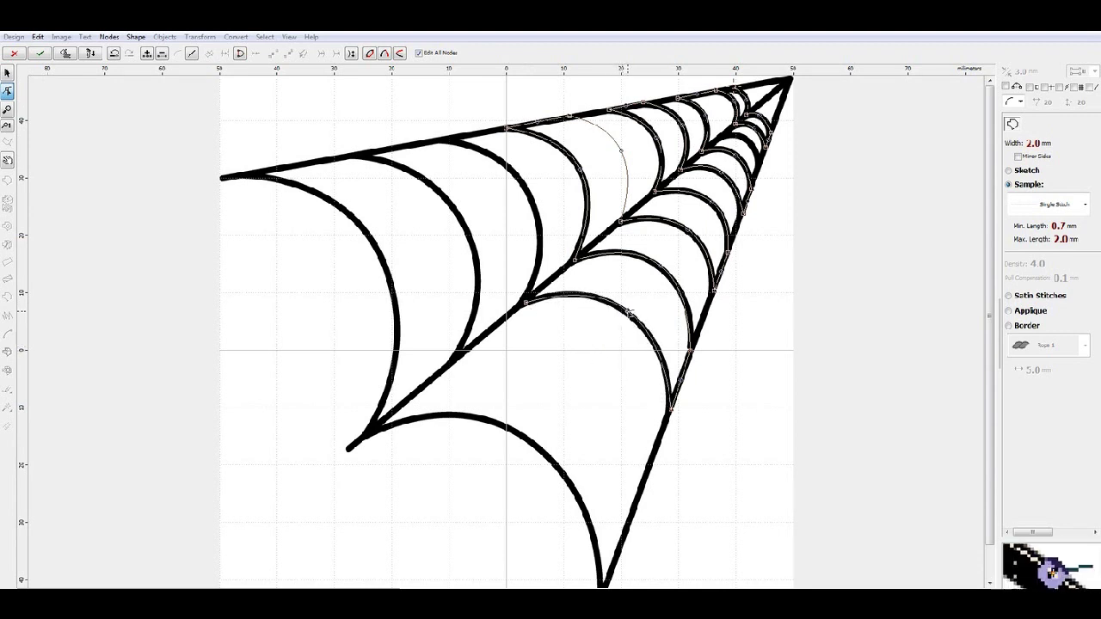
click(445, 138)
drag(487, 222, 533, 199)
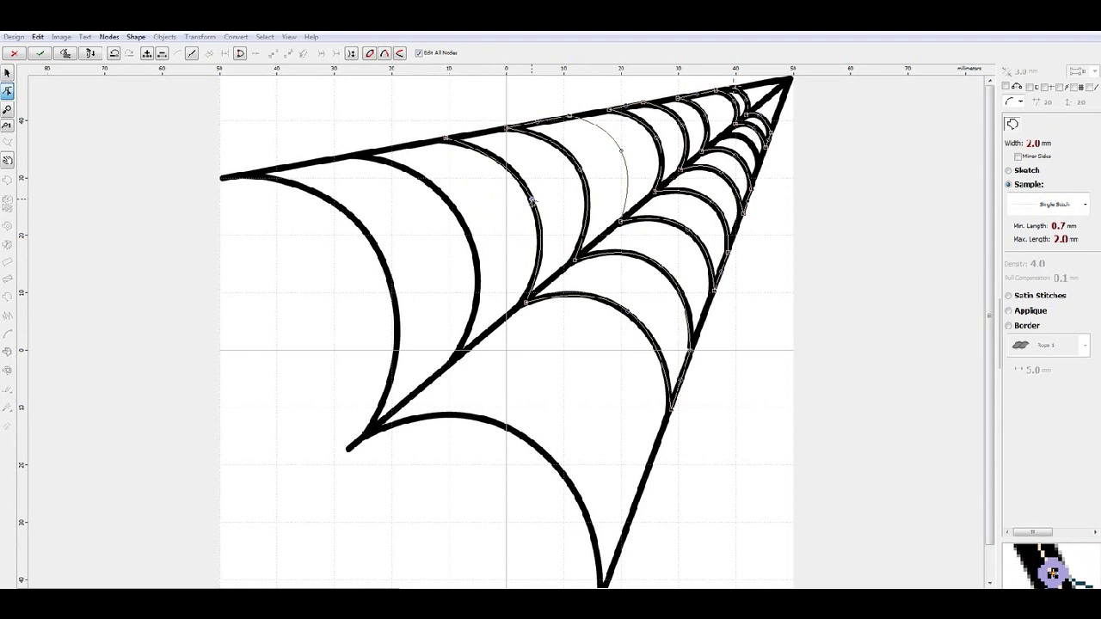
Step: Trace the ninth row from the upper spoke to the middle spoke and add a matching arc to the lower spoke where the artwork has none
click(353, 155)
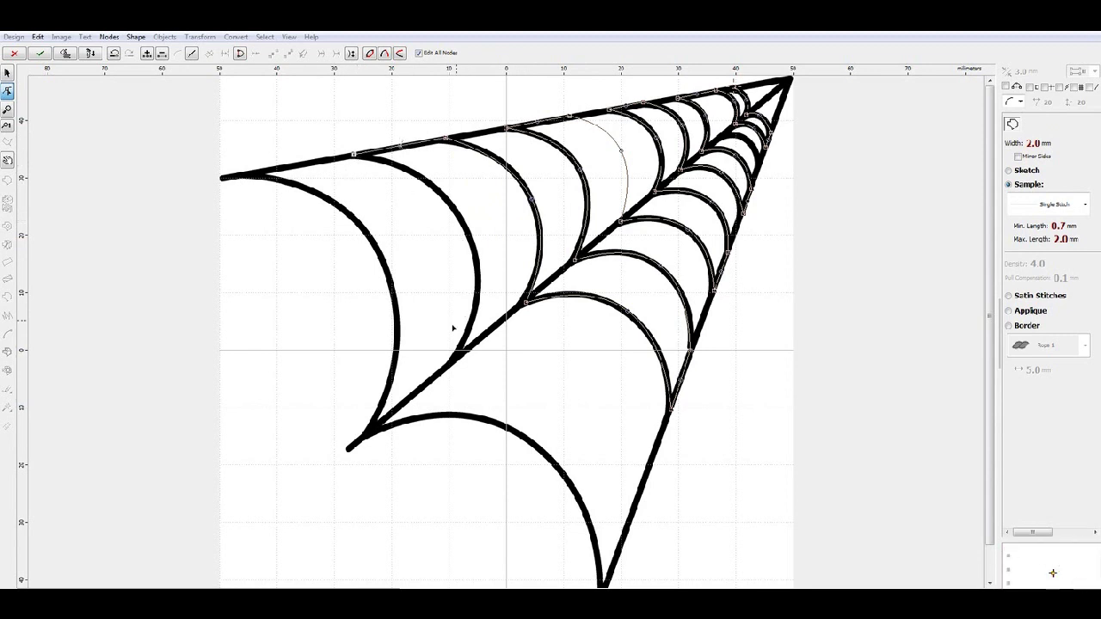
click(454, 359)
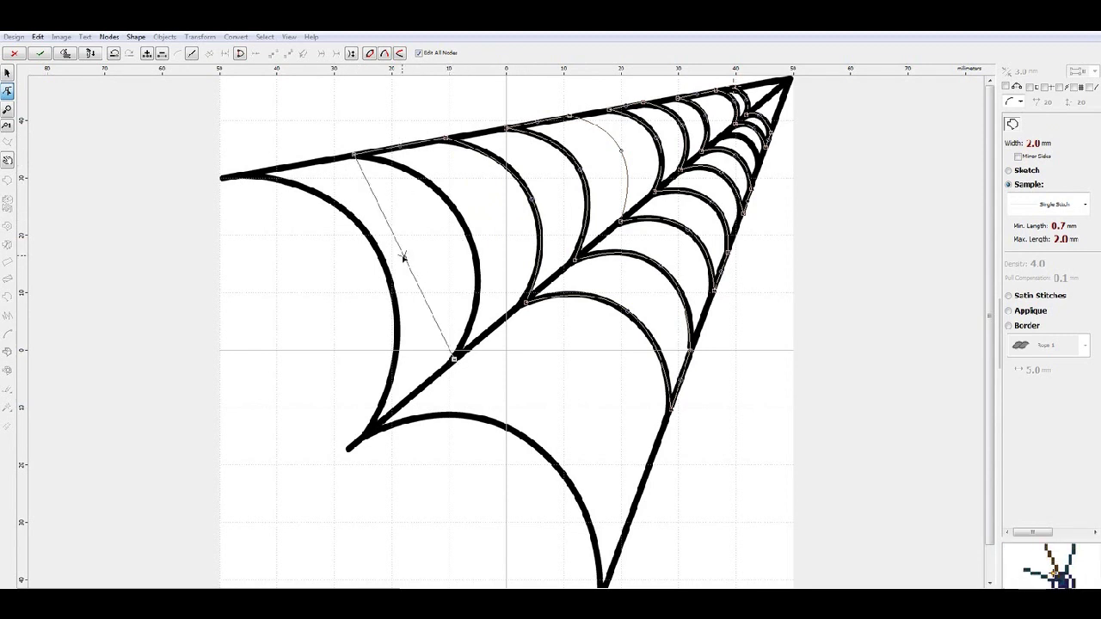
drag(403, 256, 466, 228)
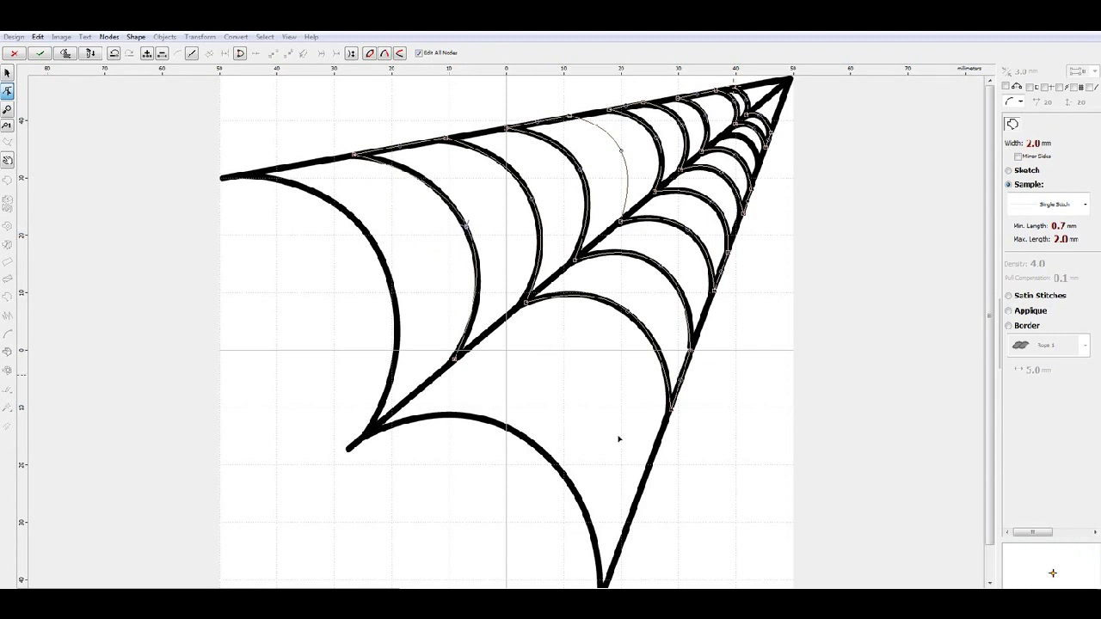
click(635, 508)
drag(544, 436, 597, 378)
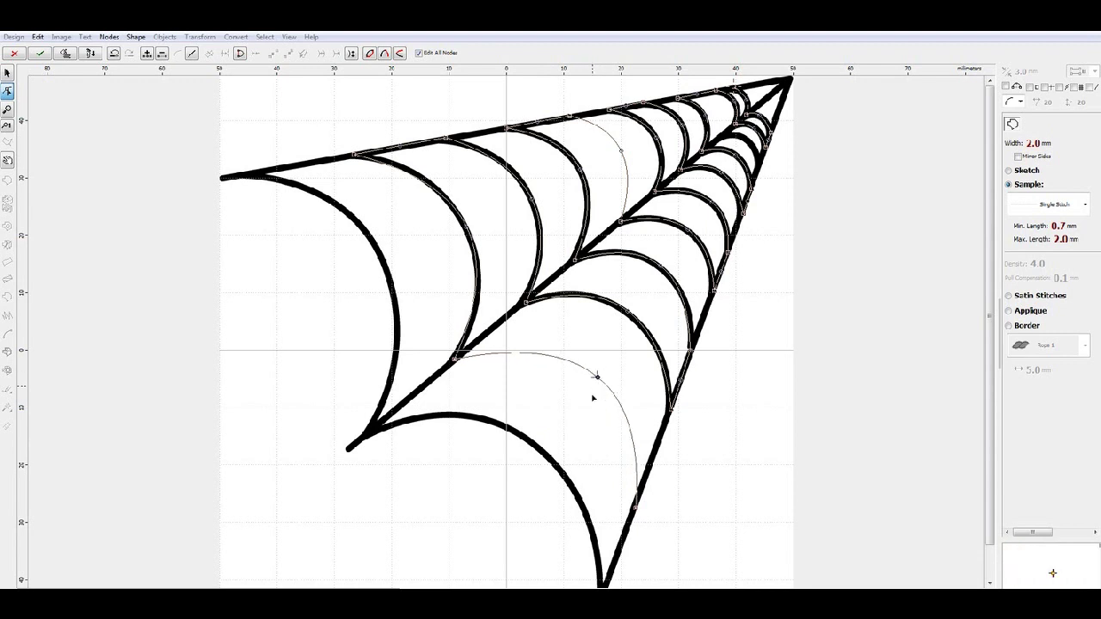
Step: Follow the lower spoke to the outermost row and trace its two arcs back through the middle spoke to the upper spoke
drag(990, 445, 983, 499)
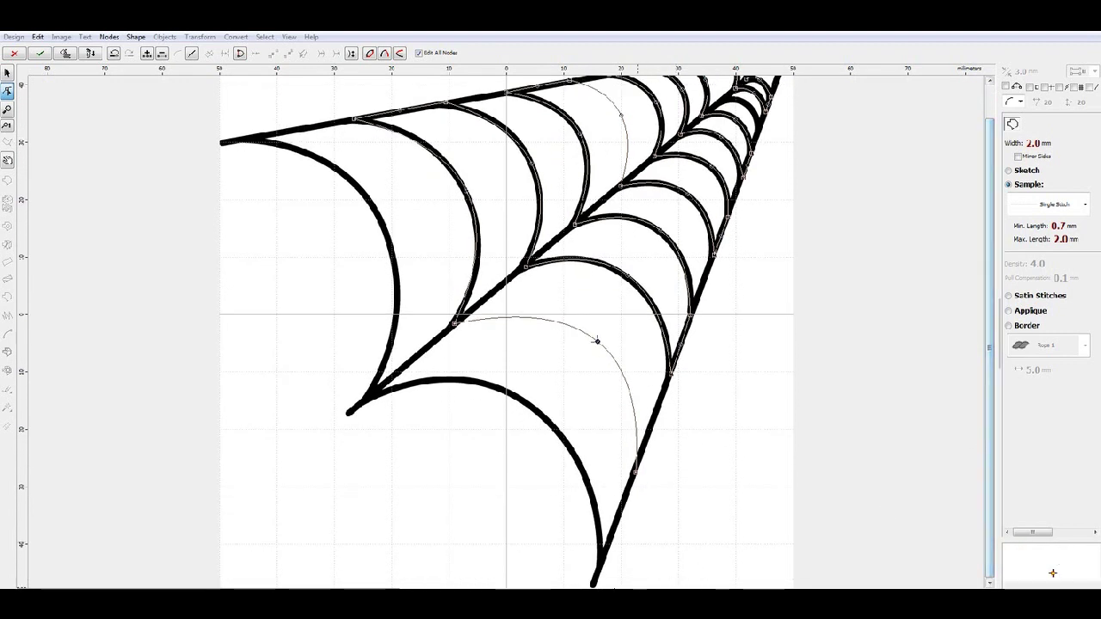
click(601, 569)
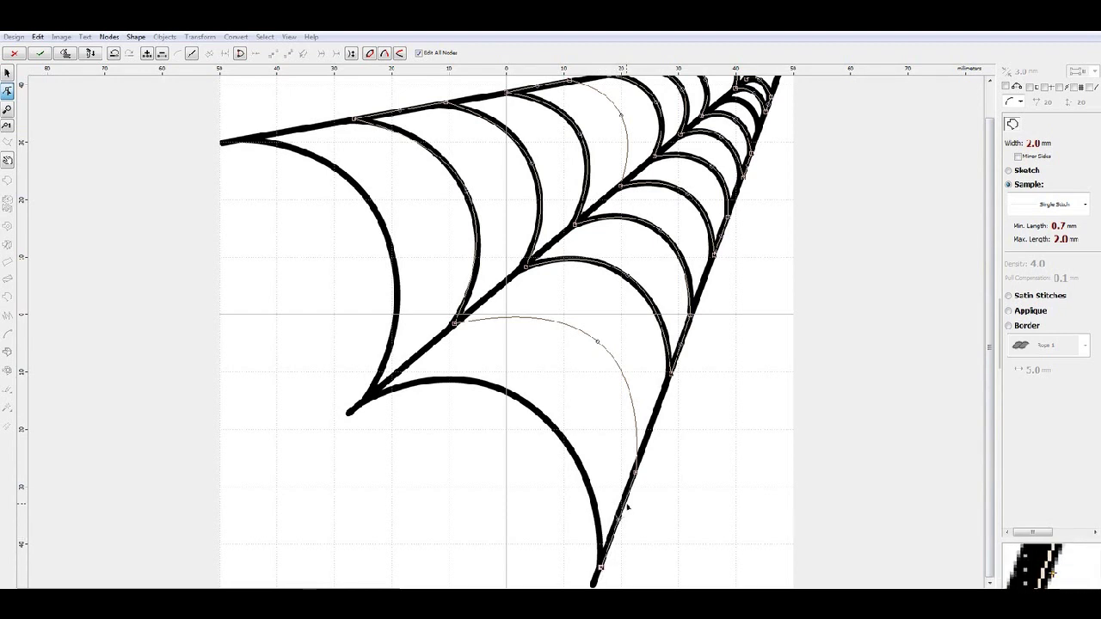
click(370, 394)
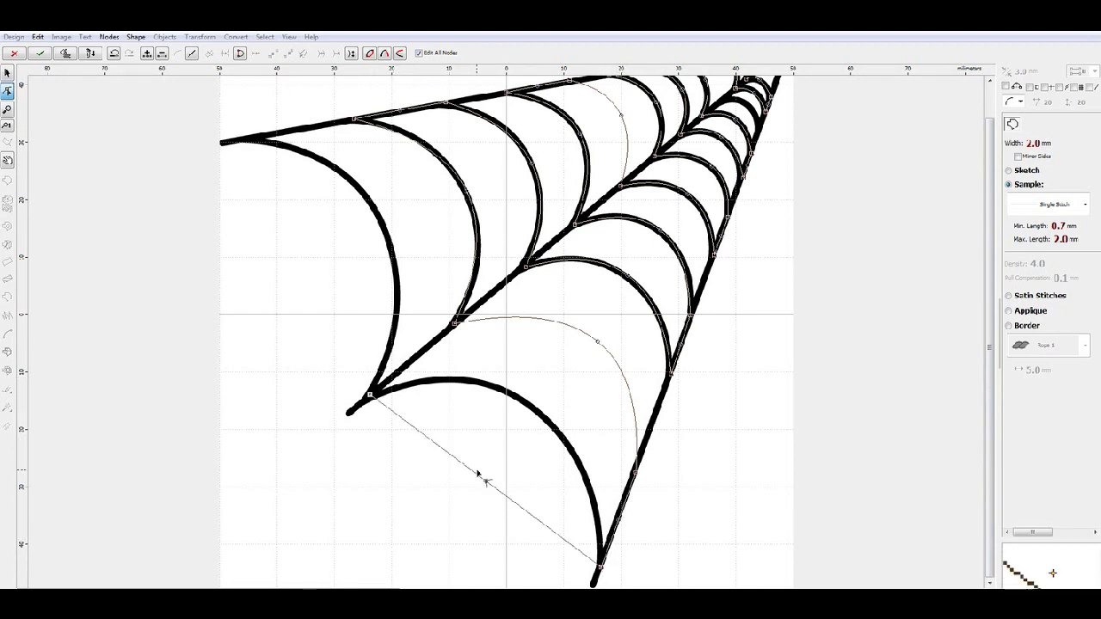
drag(486, 484, 535, 408)
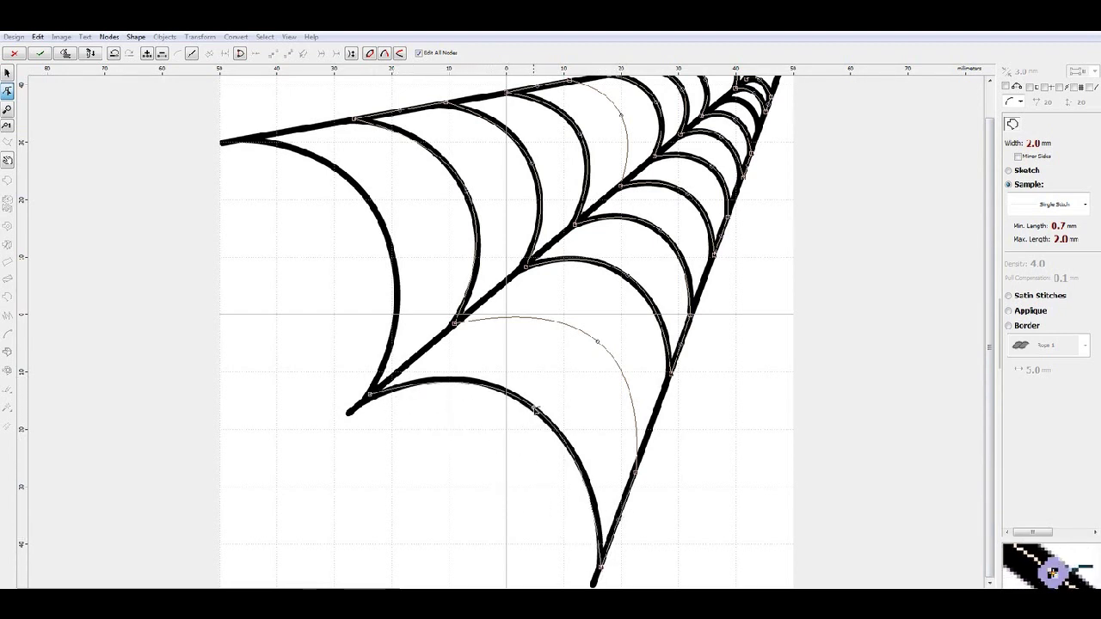
click(237, 140)
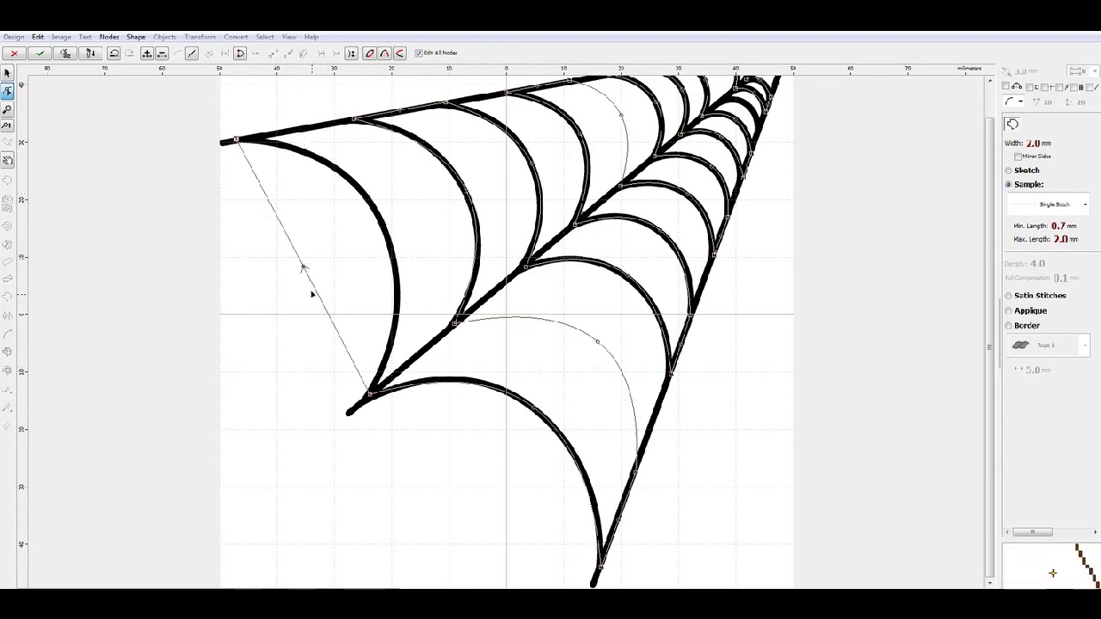
drag(306, 266, 379, 223)
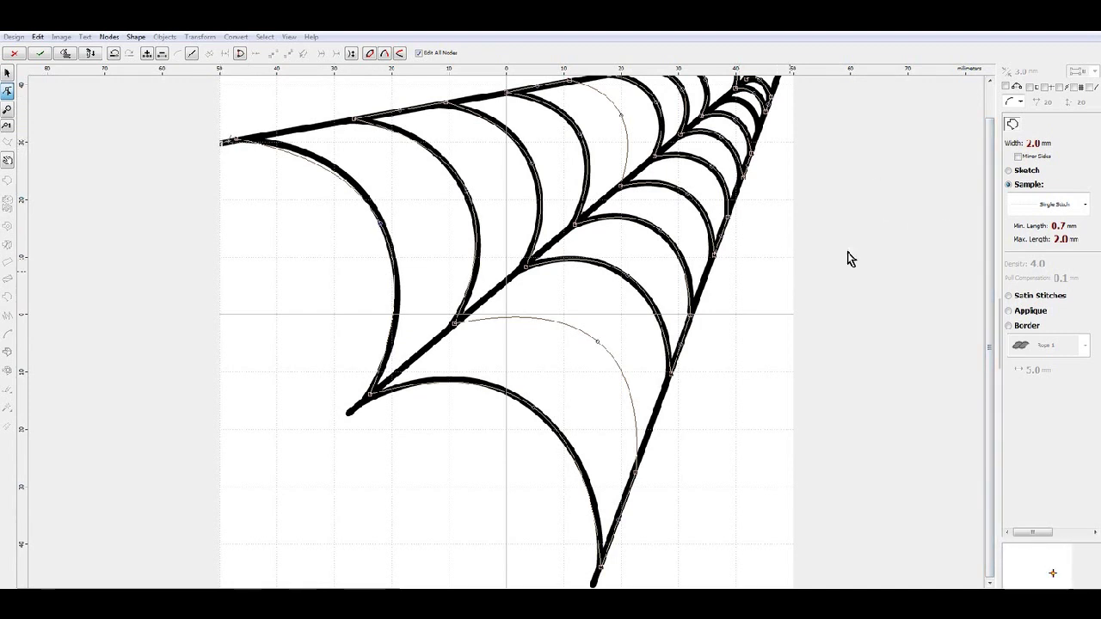
Step: Run the outline through the web's corner along the middle and lower spokes, ending at each spoke's outer tip
scroll(733, 252, down, 1)
scroll(610, 211, up, 1)
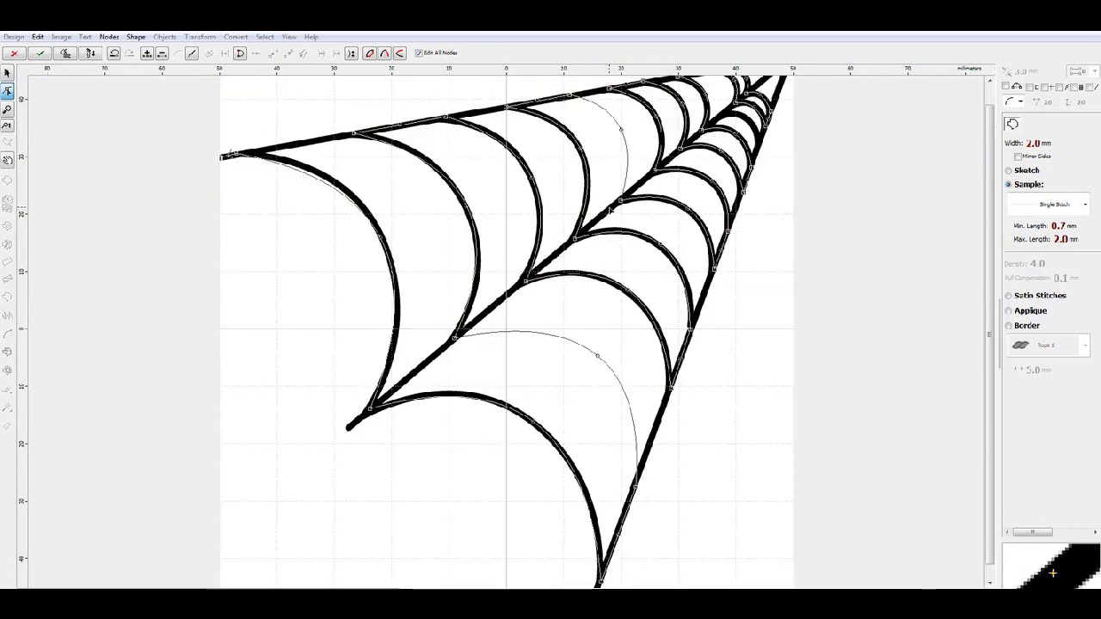
scroll(610, 210, down, 1)
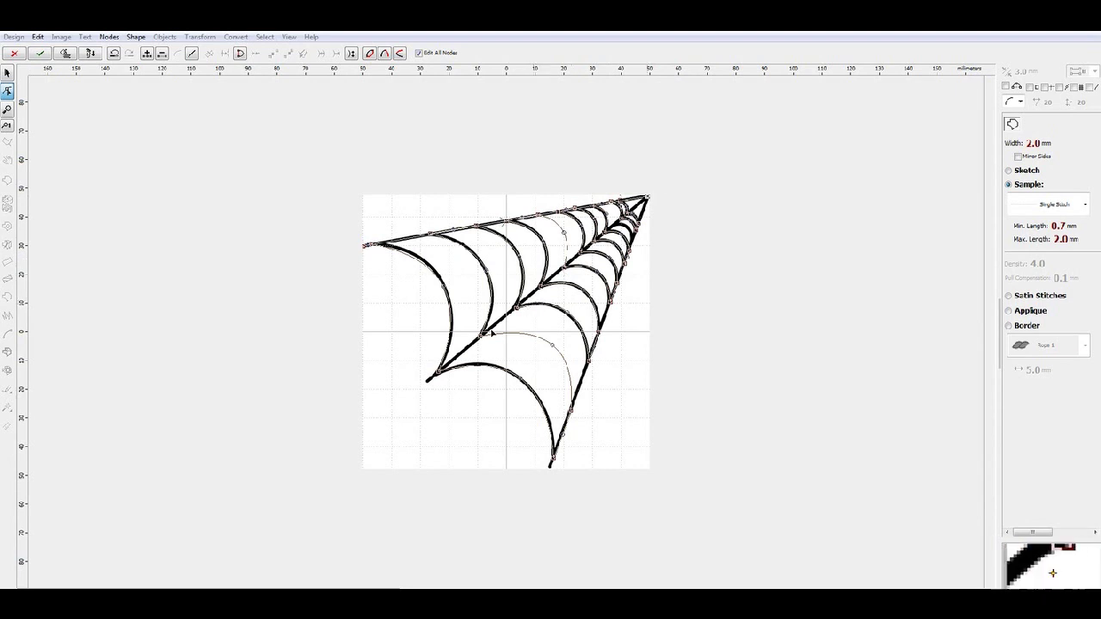
click(427, 382)
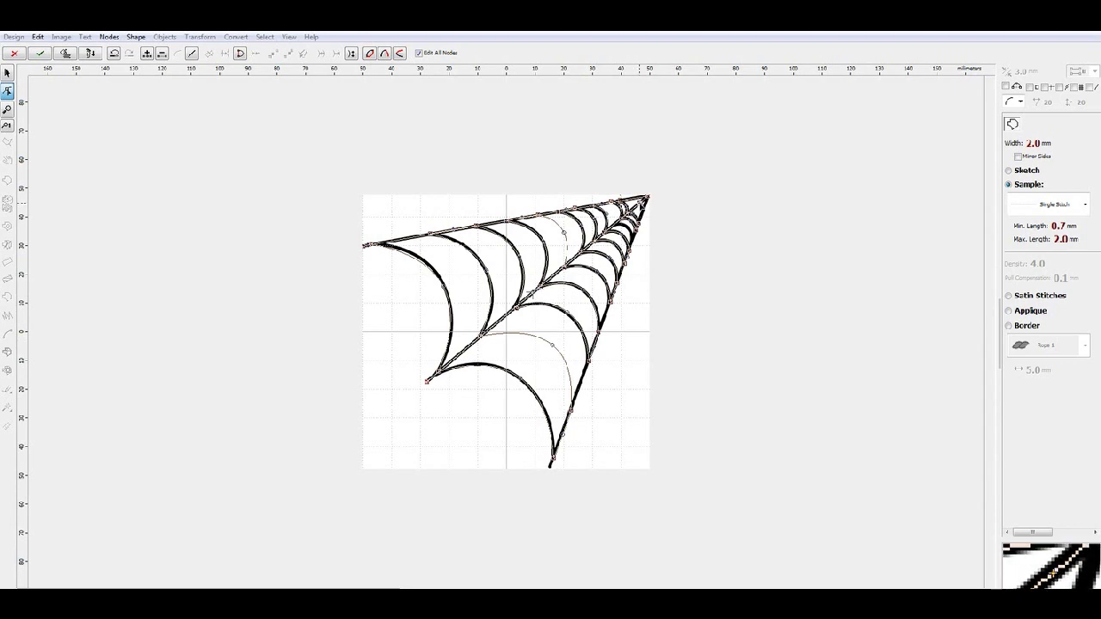
click(551, 466)
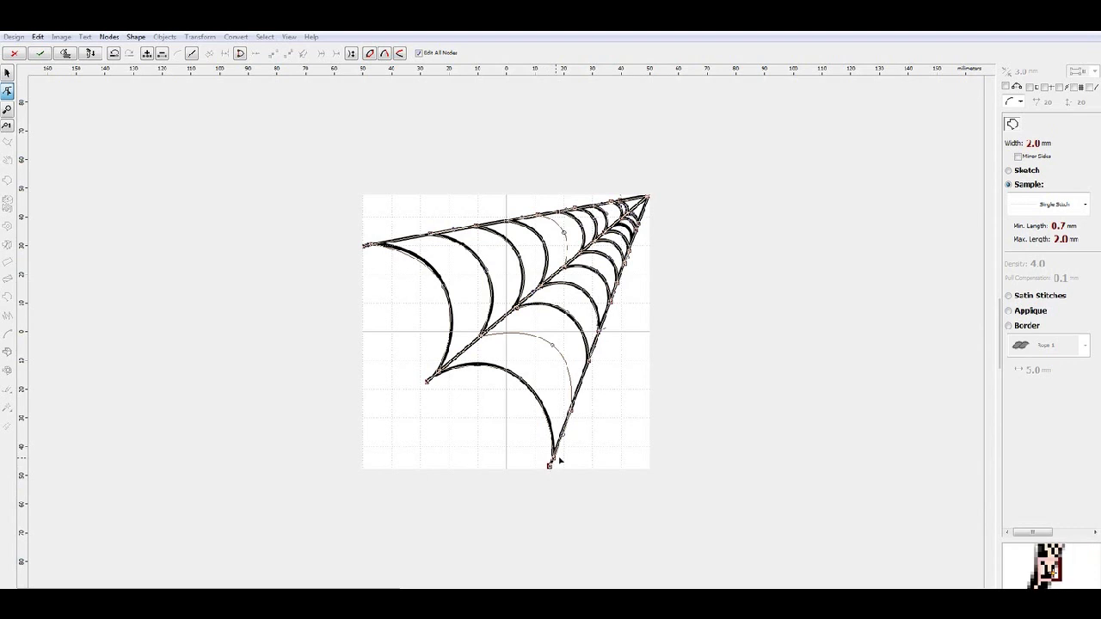
Step: Finish the web outline with the Redwork sample and generate its stitches
click(1089, 212)
click(1059, 272)
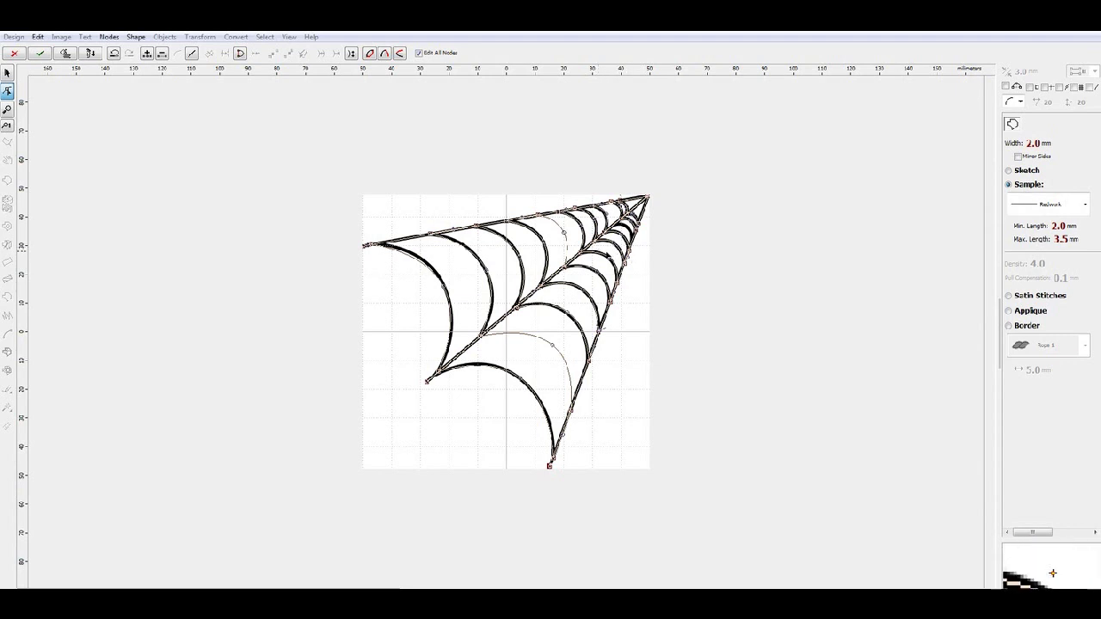
right_click(610, 253)
click(645, 273)
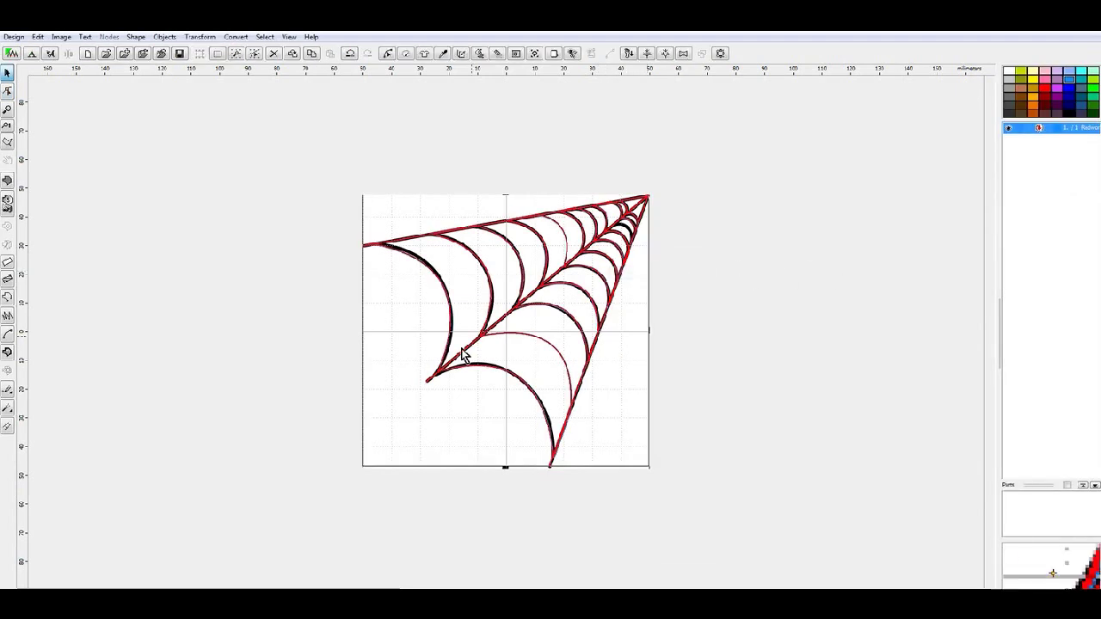
key(ctrl+g)
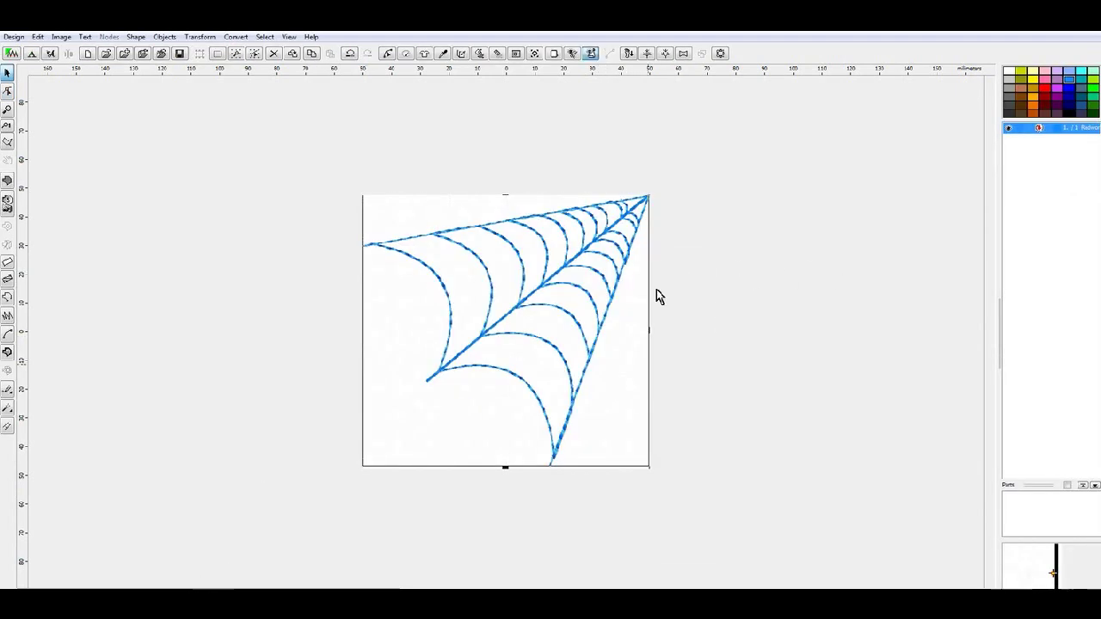